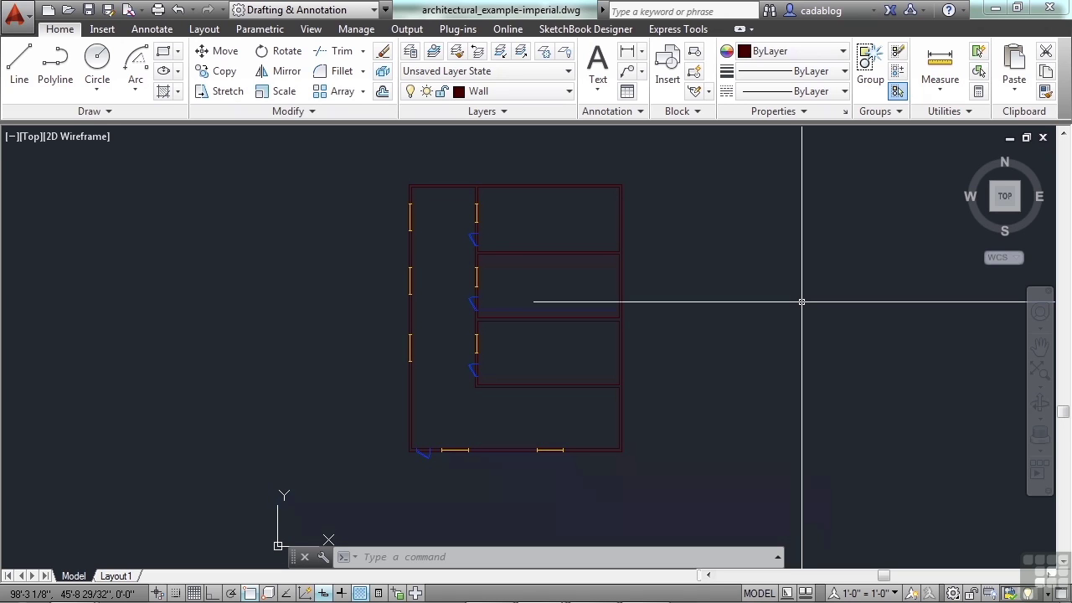
Step: Open the layer properties manager, move it clear of the floor plan and narrow it
type("LA")
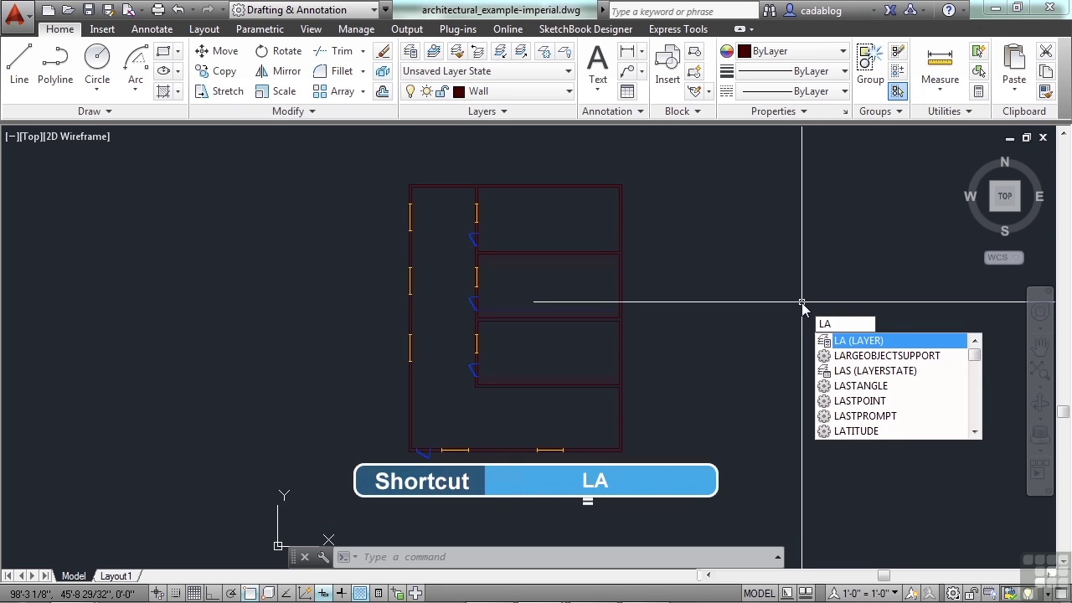
key("Return")
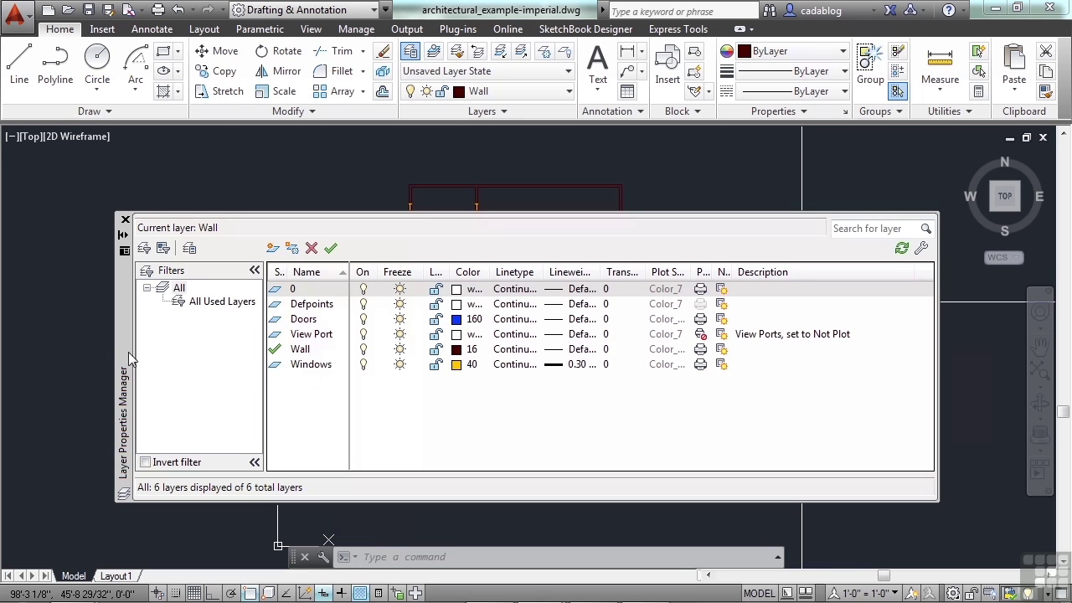
left_click_drag(123, 356, 118, 319)
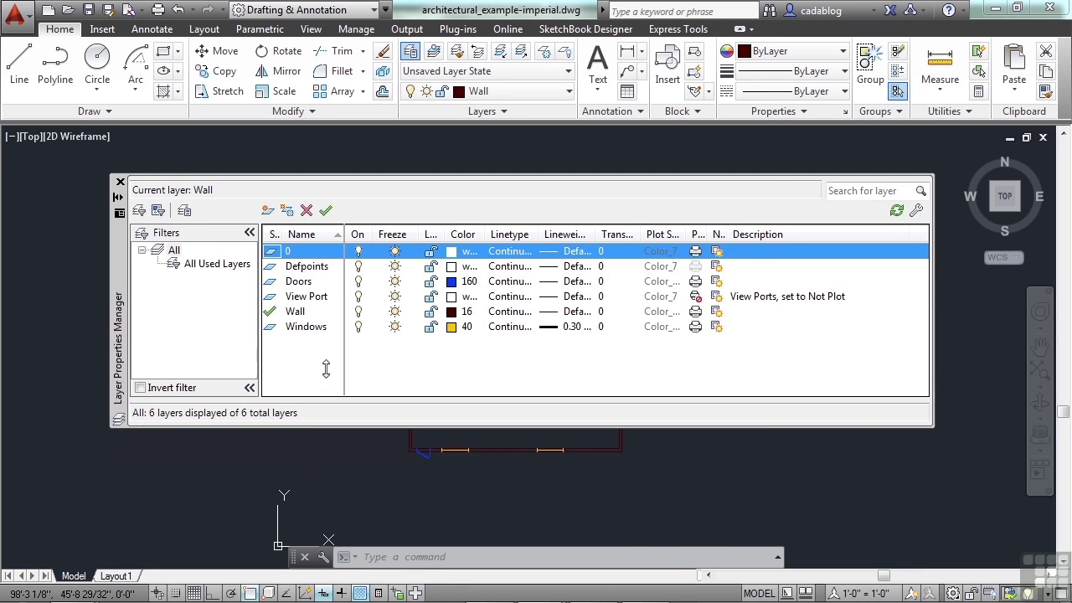
mouse_move(119, 319)
left_mouse_down()
mouse_move(29, 331)
mouse_move(44, 337)
left_mouse_up()
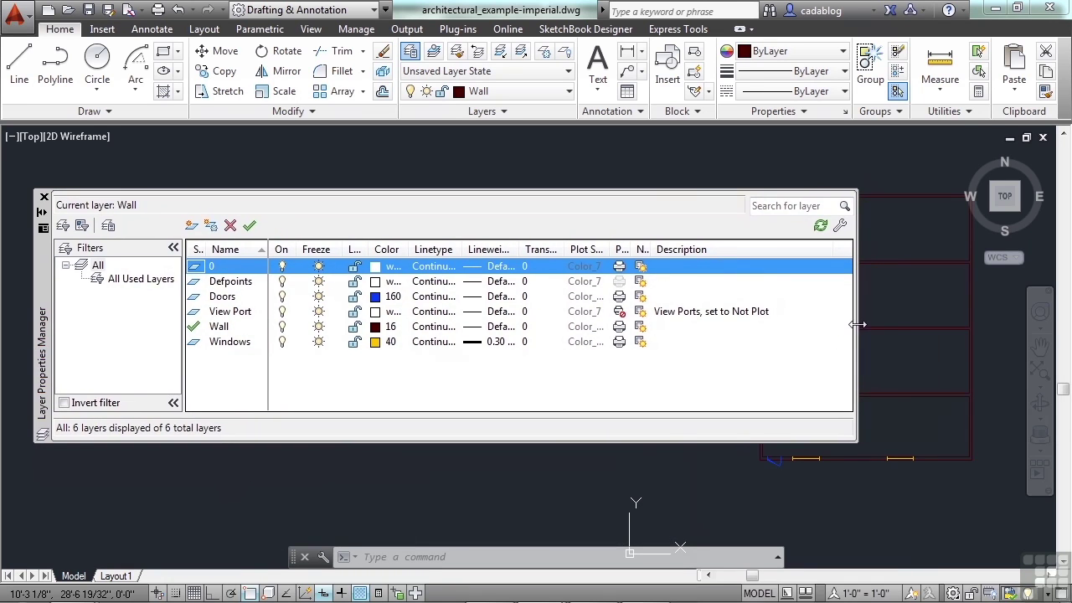
left_click_drag(855, 331, 733, 330)
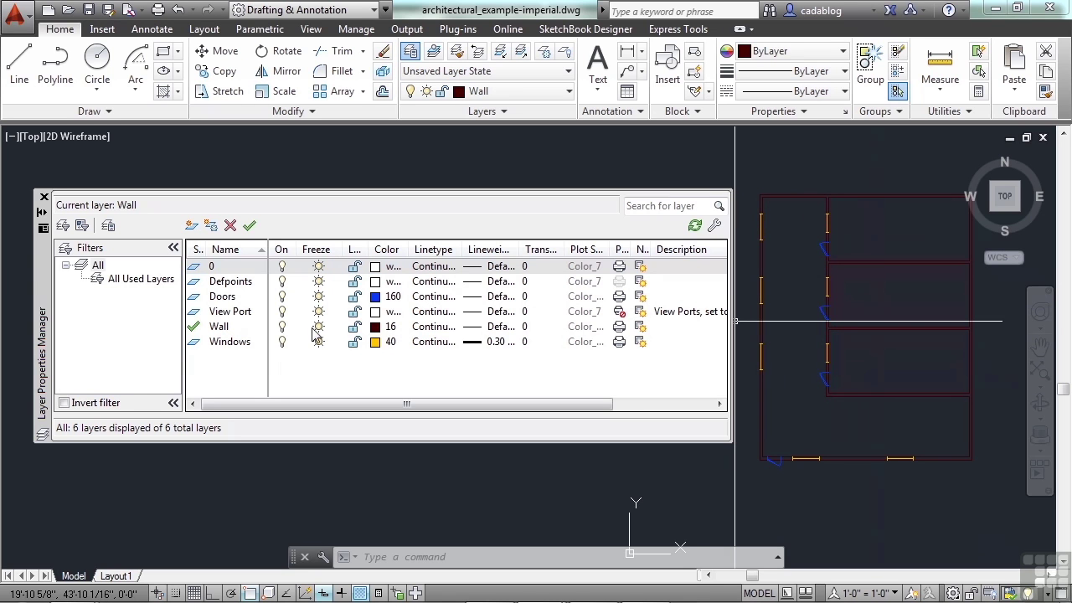
Step: Set the Wall layer's color to red
left_click(375, 327)
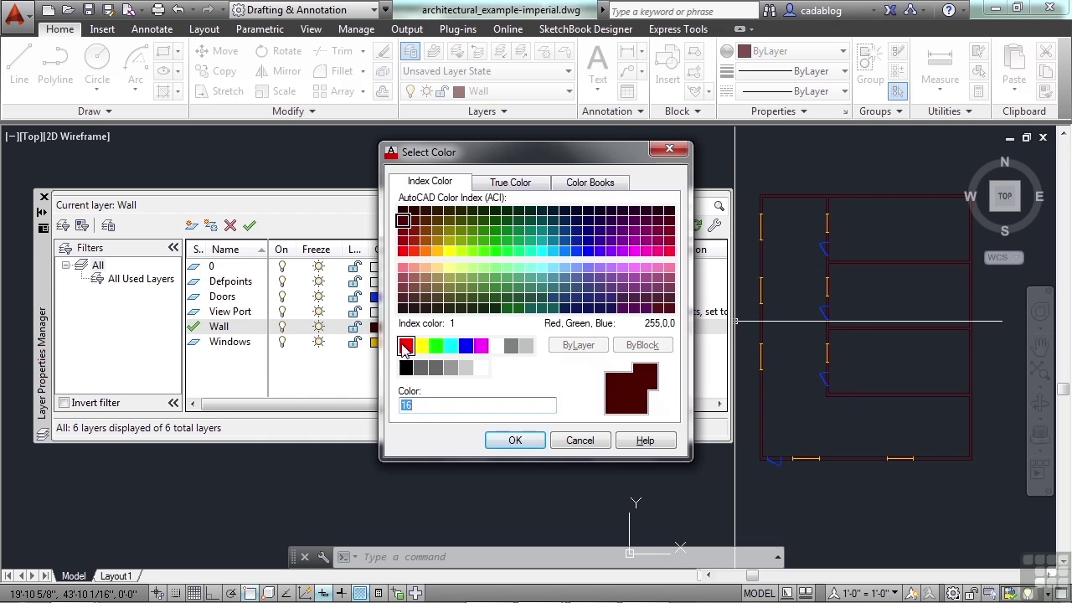
left_click(405, 346)
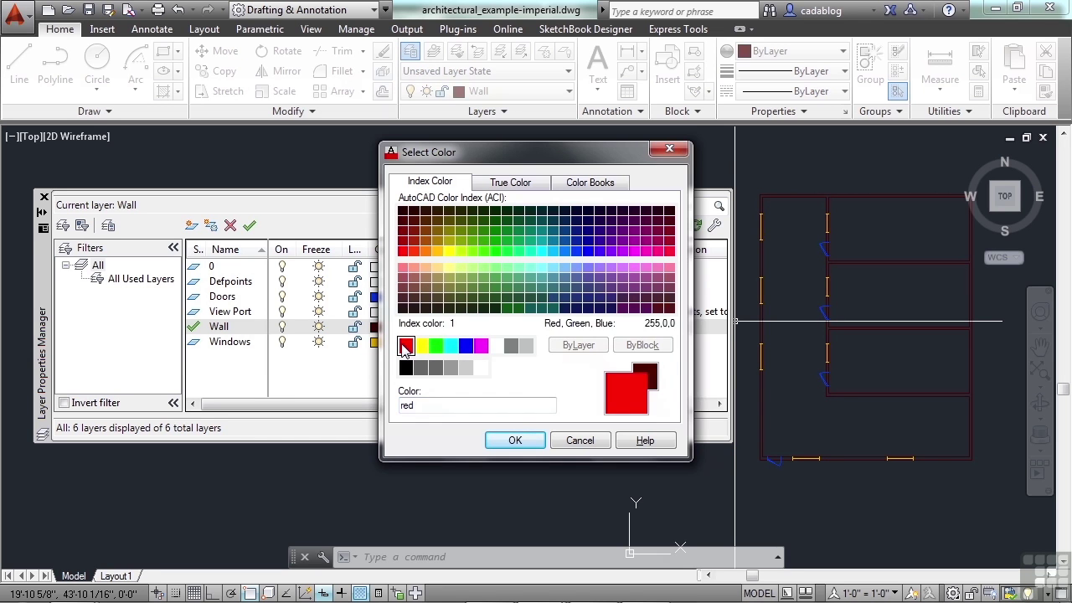
left_click(515, 439)
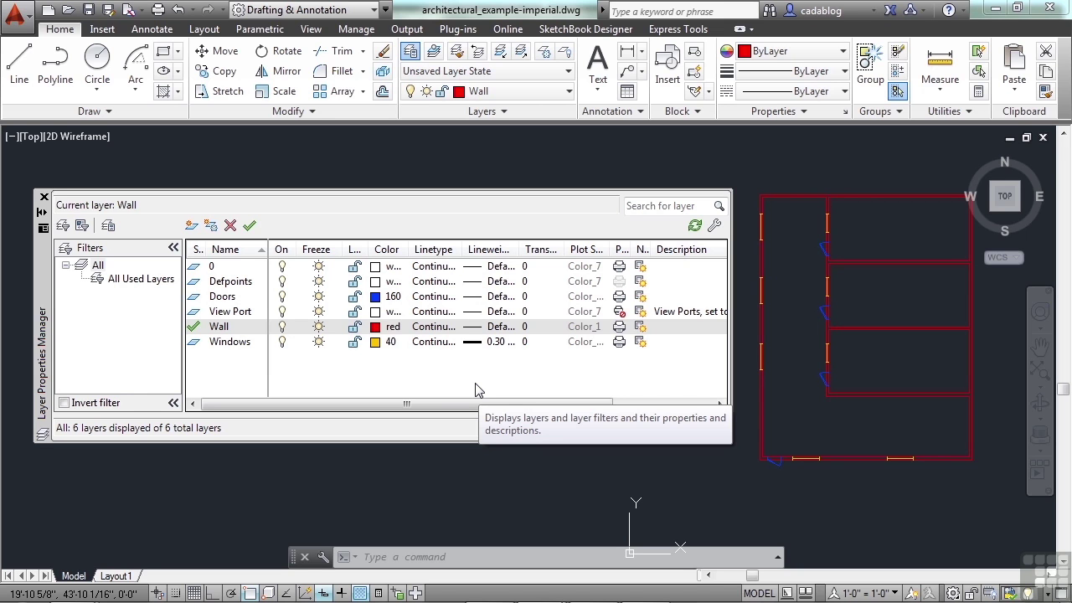
Step: Load the HIDDEN linetype from acad.lin and assign it to the Wall layer
left_click(435, 327)
left_click(567, 398)
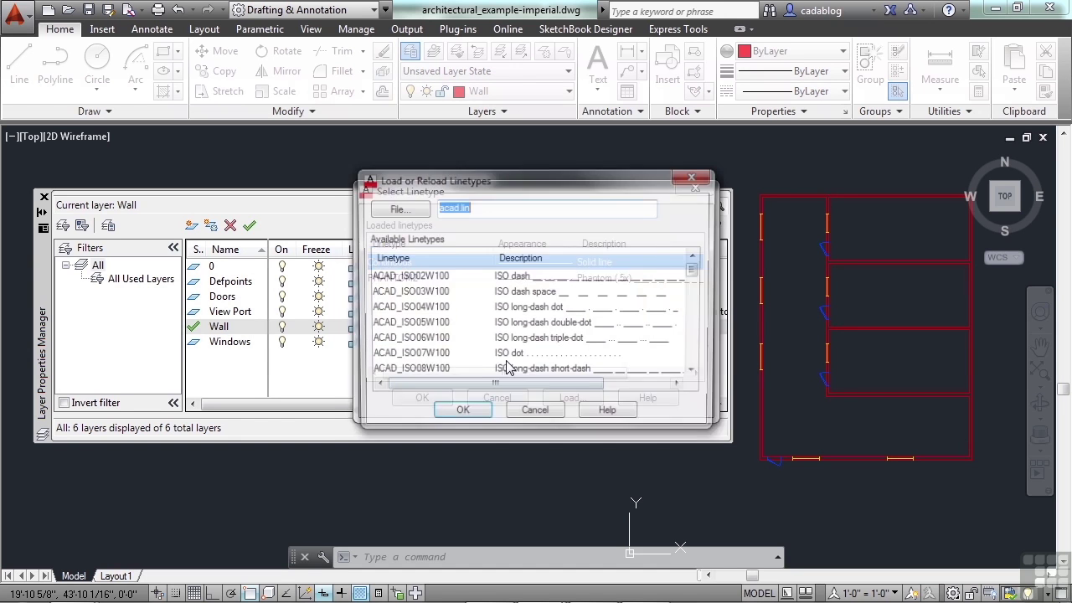
left_click(421, 329)
key("h")
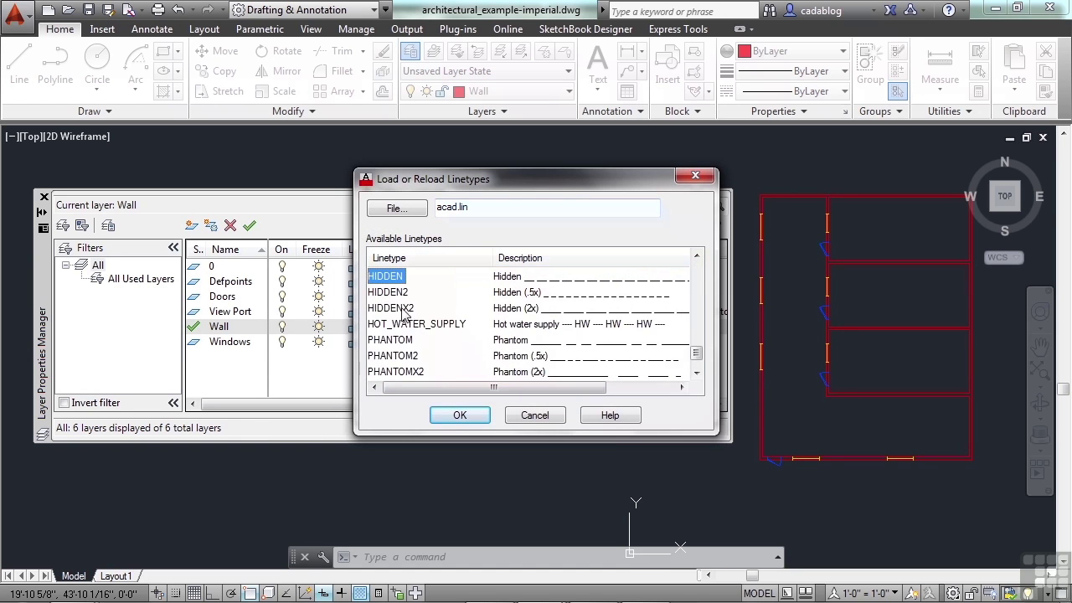
key("Return")
left_click(393, 277)
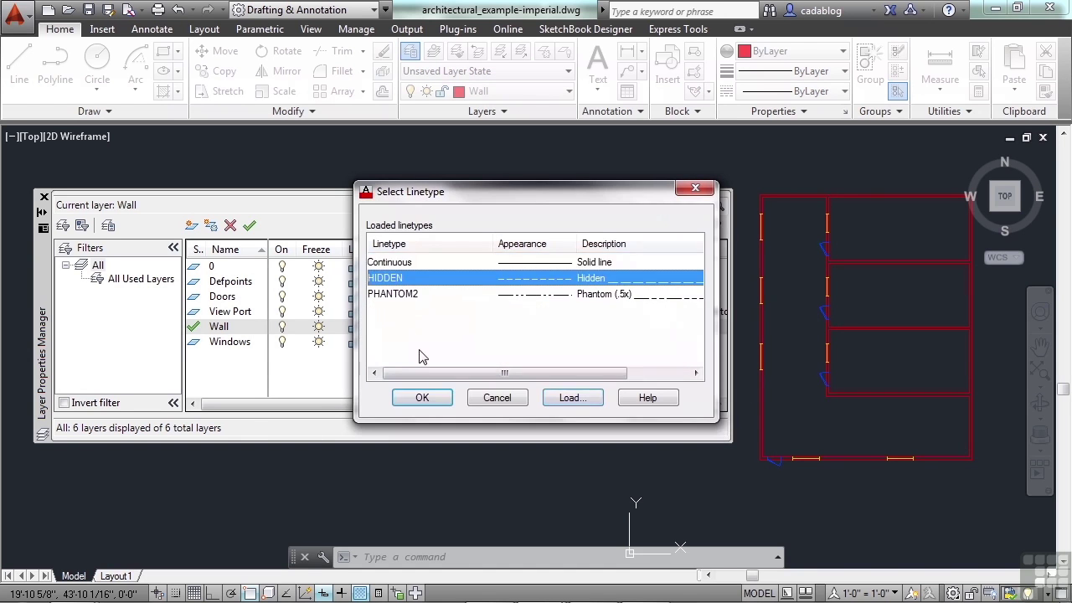
left_click(422, 398)
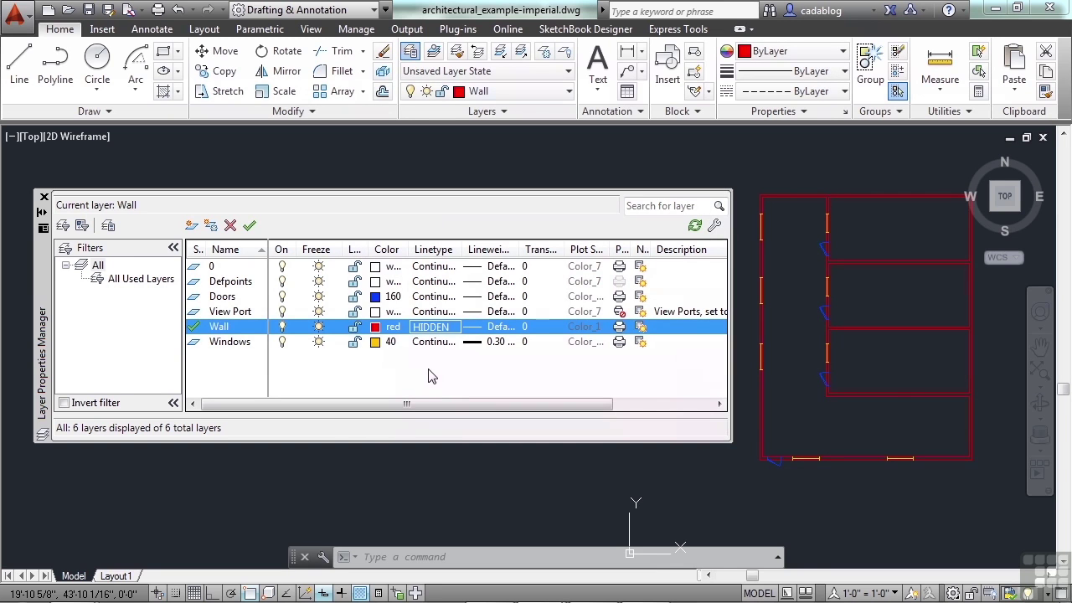
Step: Set the annotation scale to 3/16" = 1'-0"
left_click(871, 593)
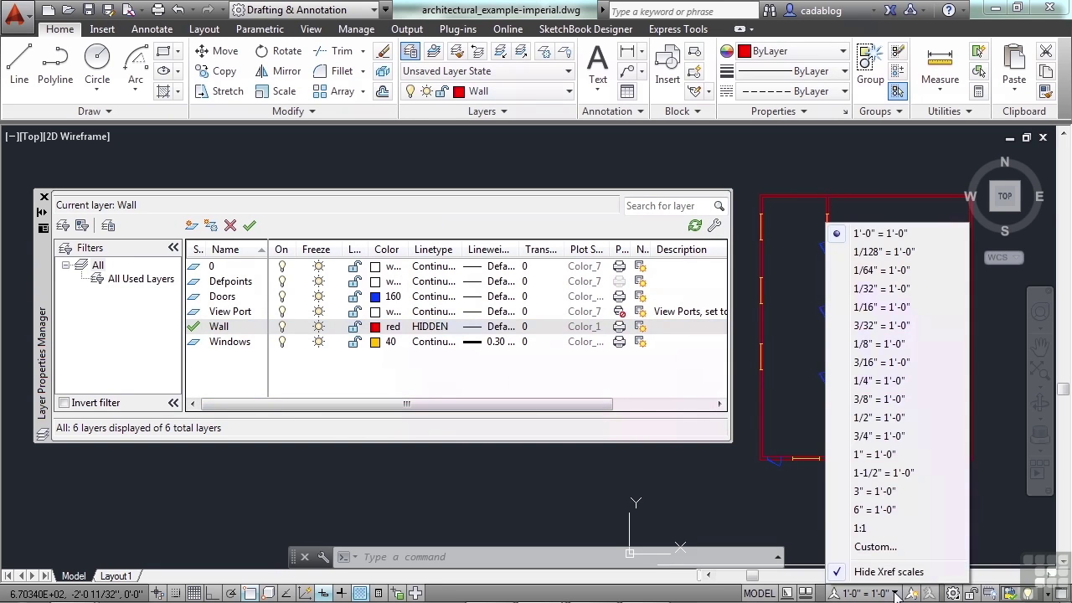
left_click(868, 361)
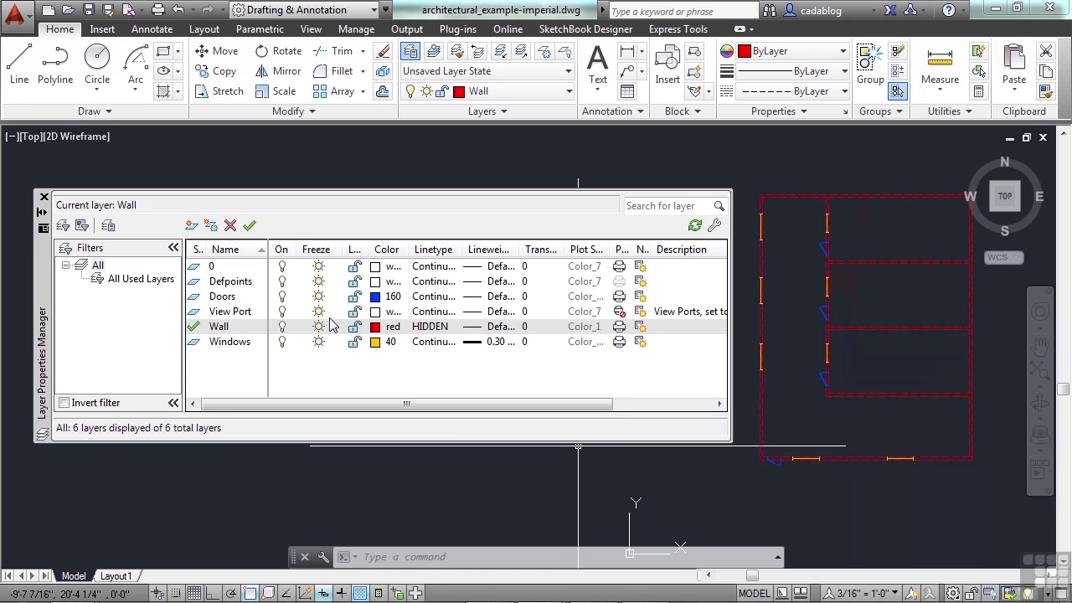
Step: Widen the layer list's Name column and toggle sorting by name between descending and ascending, ending in ascending order
left_click_drag(266, 241, 279, 241)
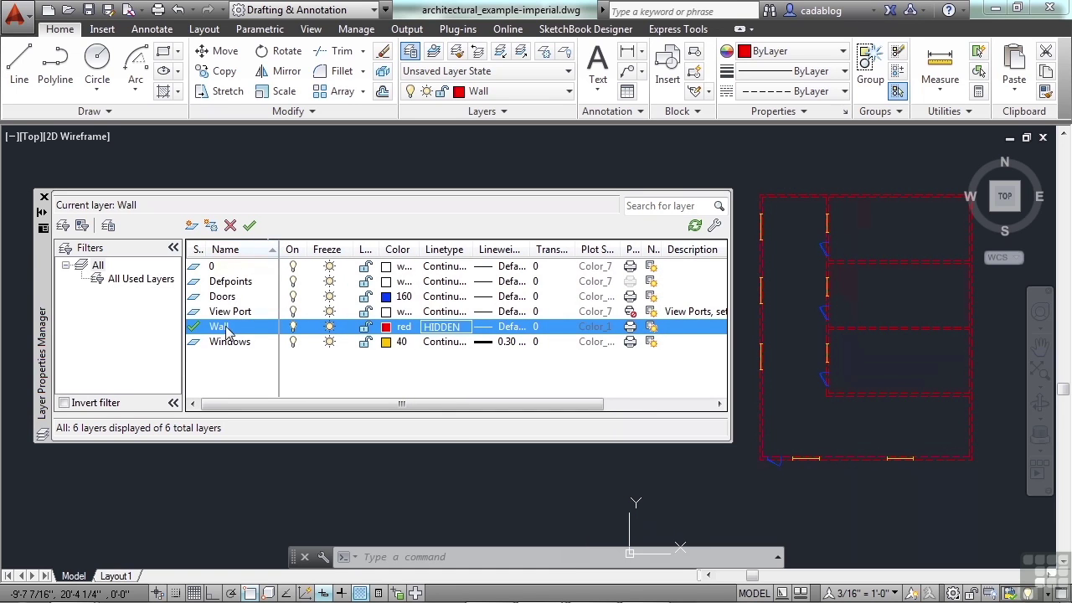
left_click(247, 254)
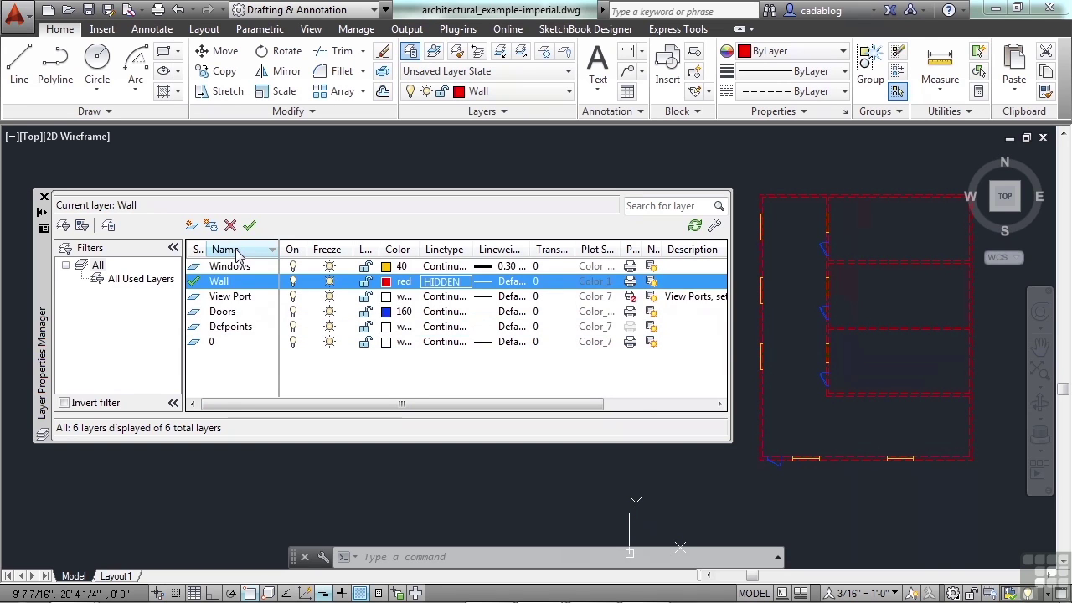
left_click(237, 254)
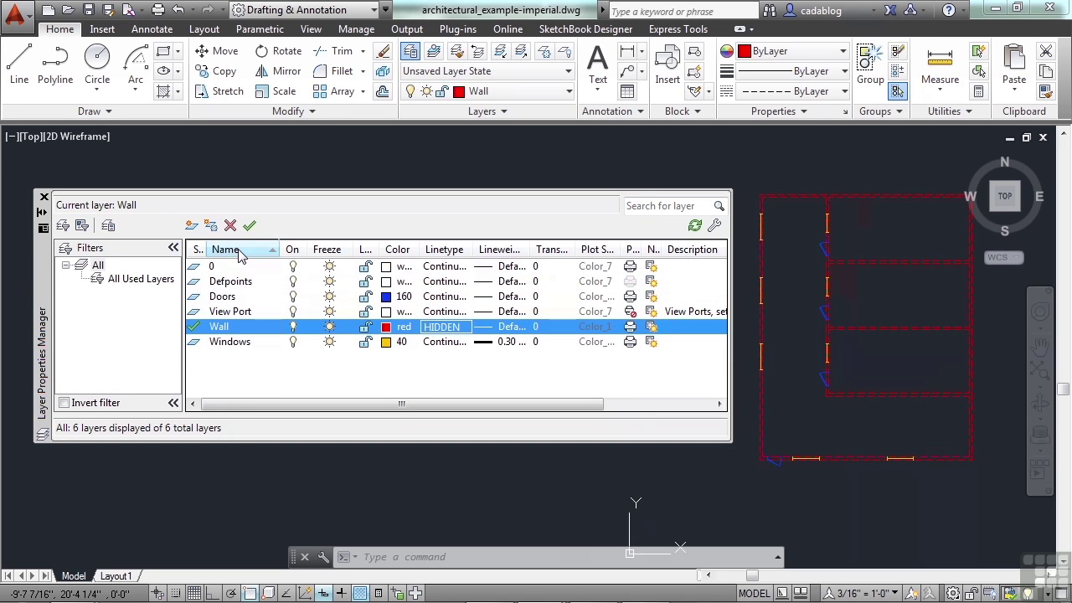
left_click(236, 254)
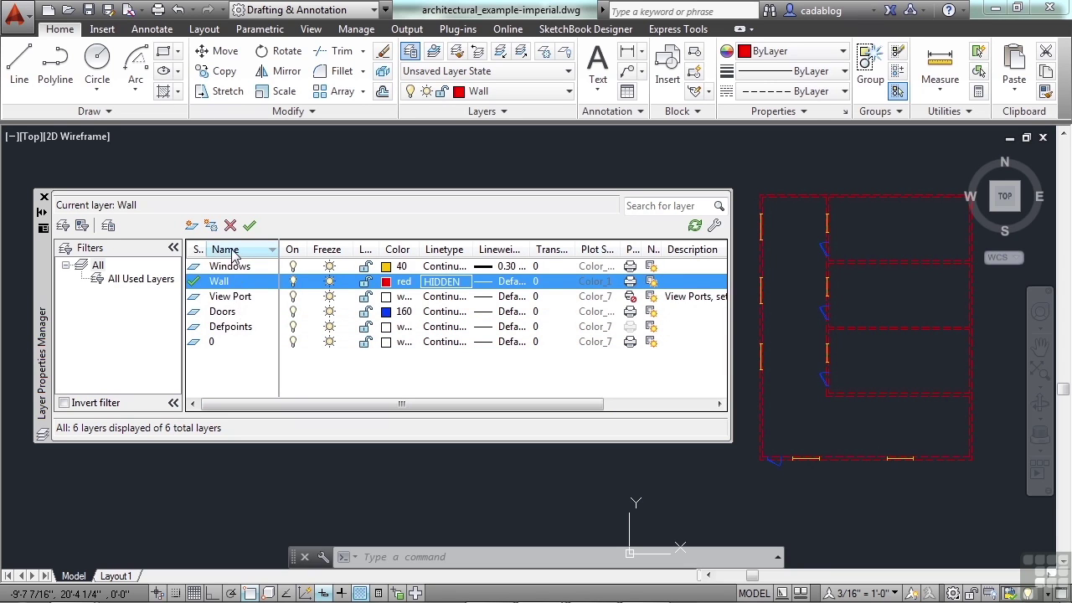
left_click(223, 249)
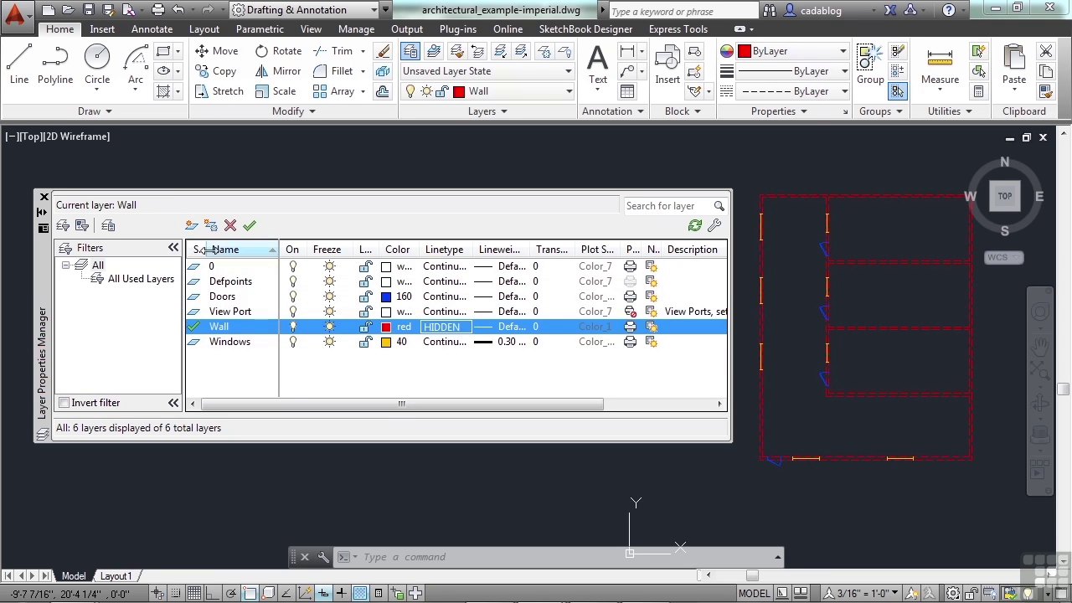
Step: Widen the Status column and sort the layers by status so the current layer is listed last
left_click_drag(209, 249, 221, 249)
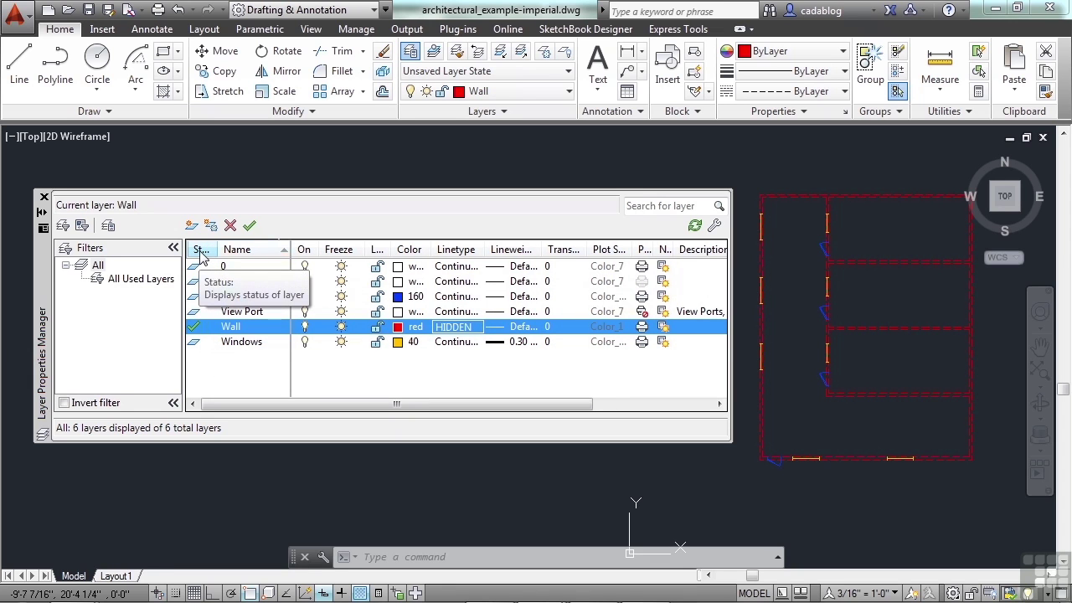
left_click(201, 250)
left_click(201, 250)
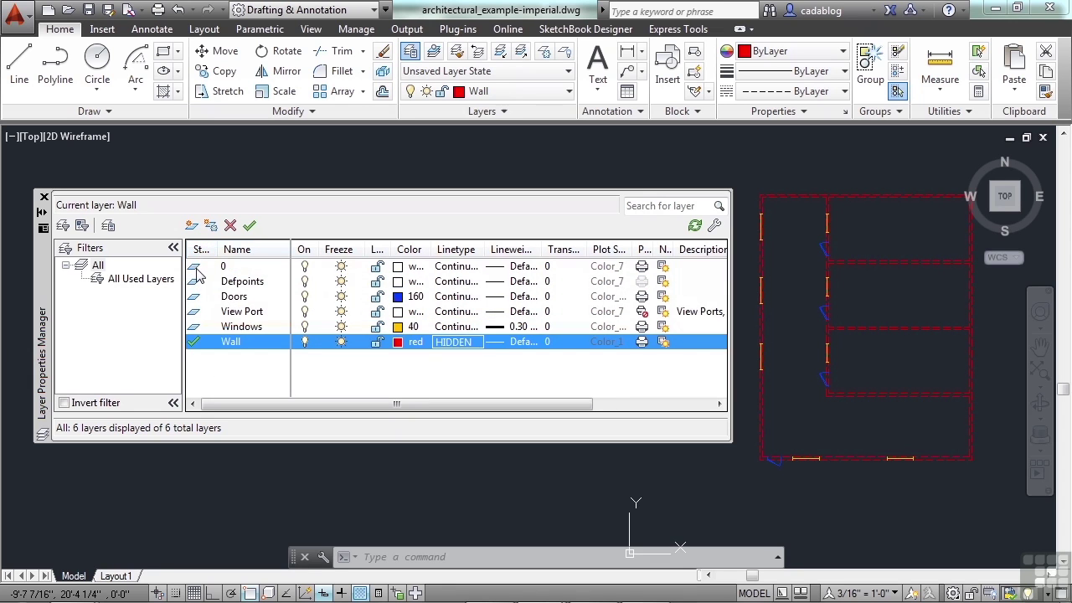
Step: Make layer 0, Defpoints and View Port current one after another, ending with View Port
double_click(195, 268)
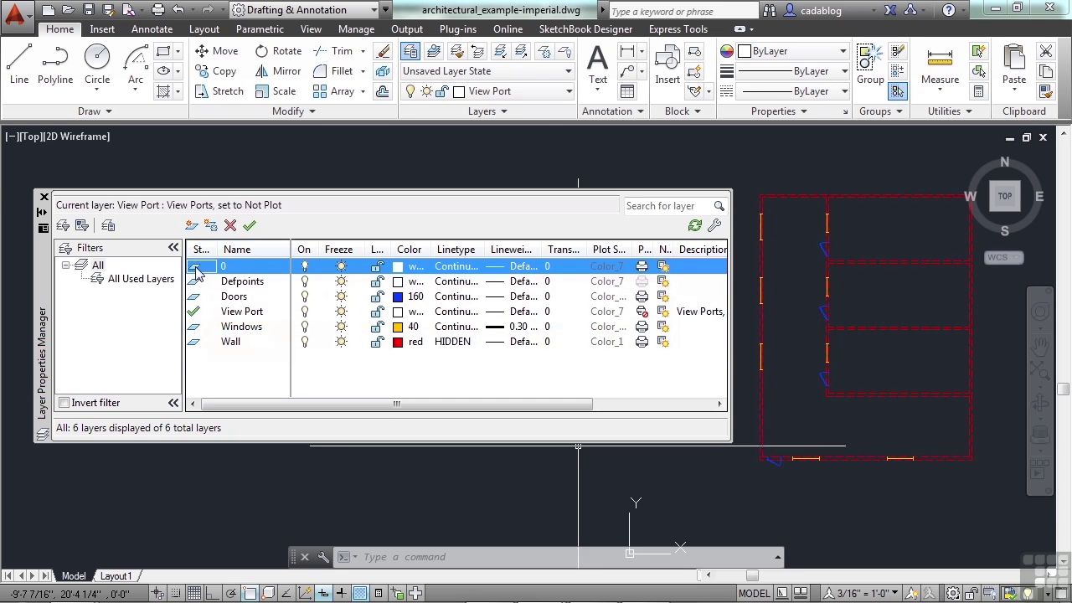
double_click(241, 283)
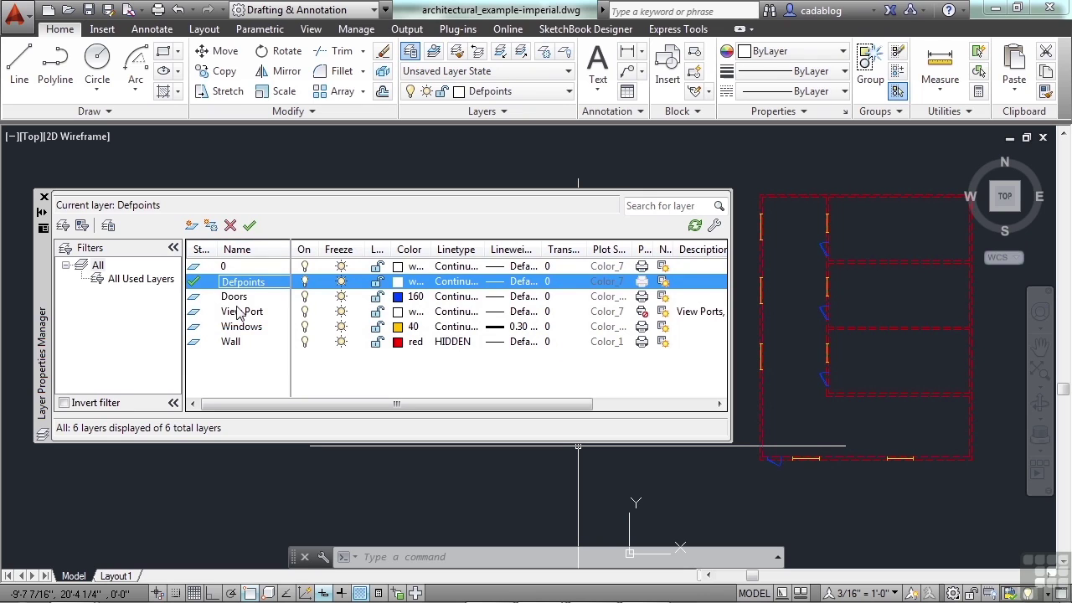
double_click(241, 313)
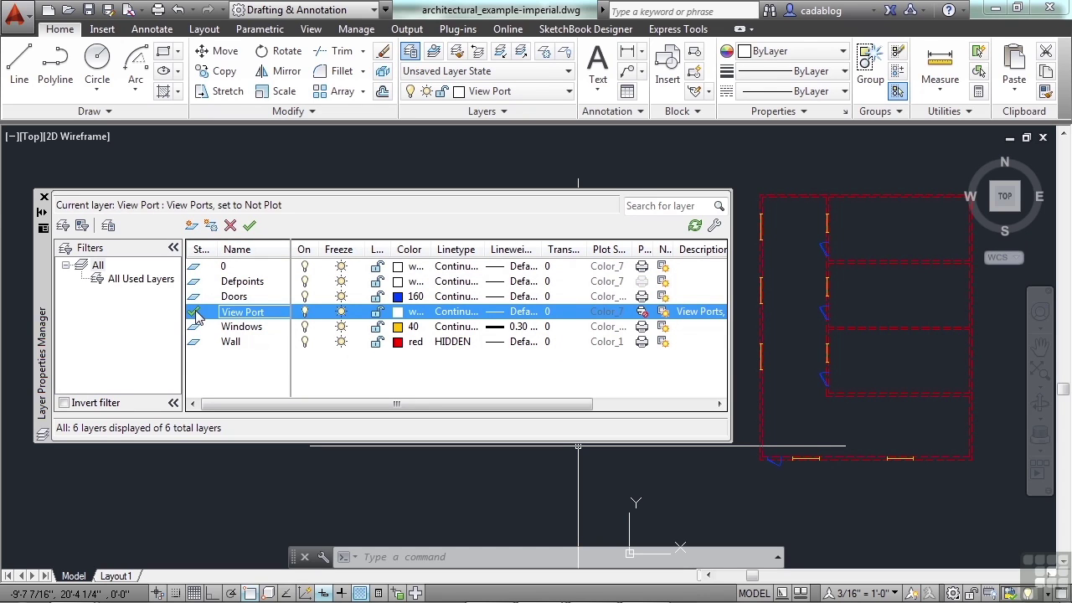
Step: Select the Defpoints, View Port and Wall layers together, leaving Windows out of the selection
left_click(230, 297)
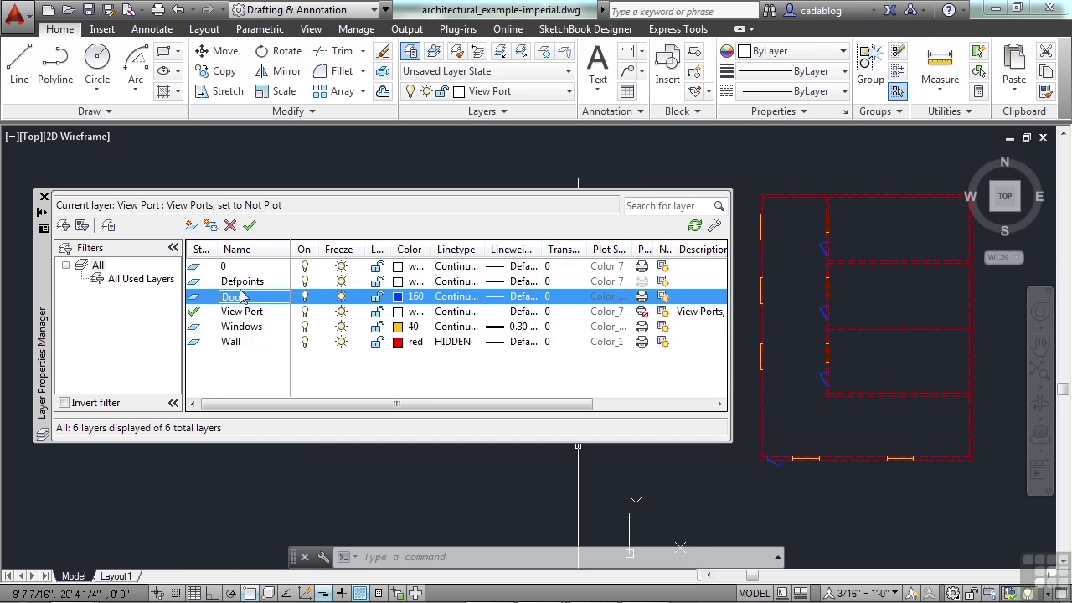
left_click(247, 284)
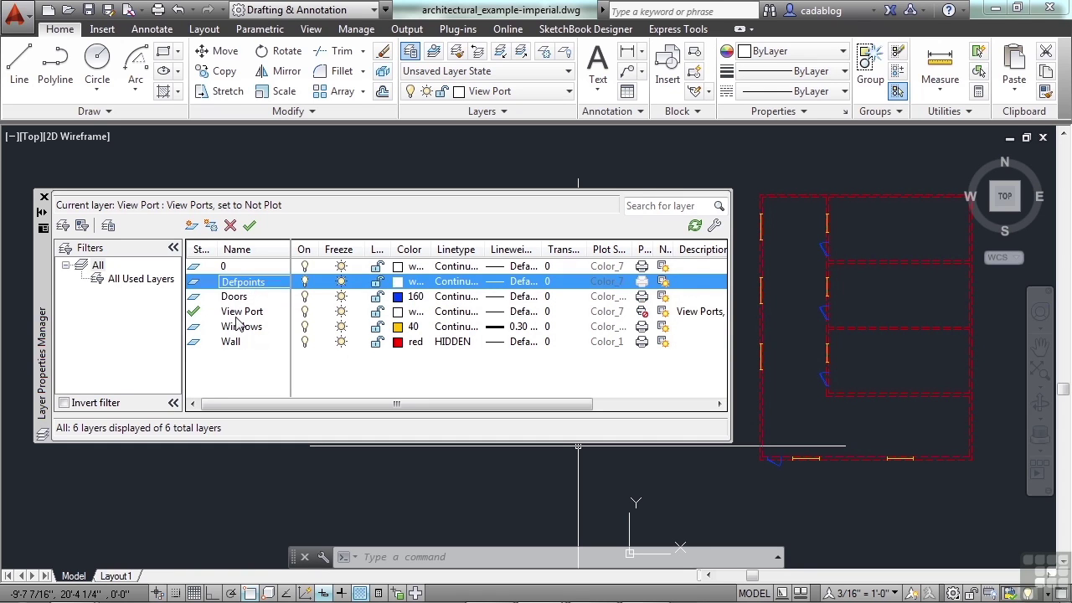
left_click(235, 344)
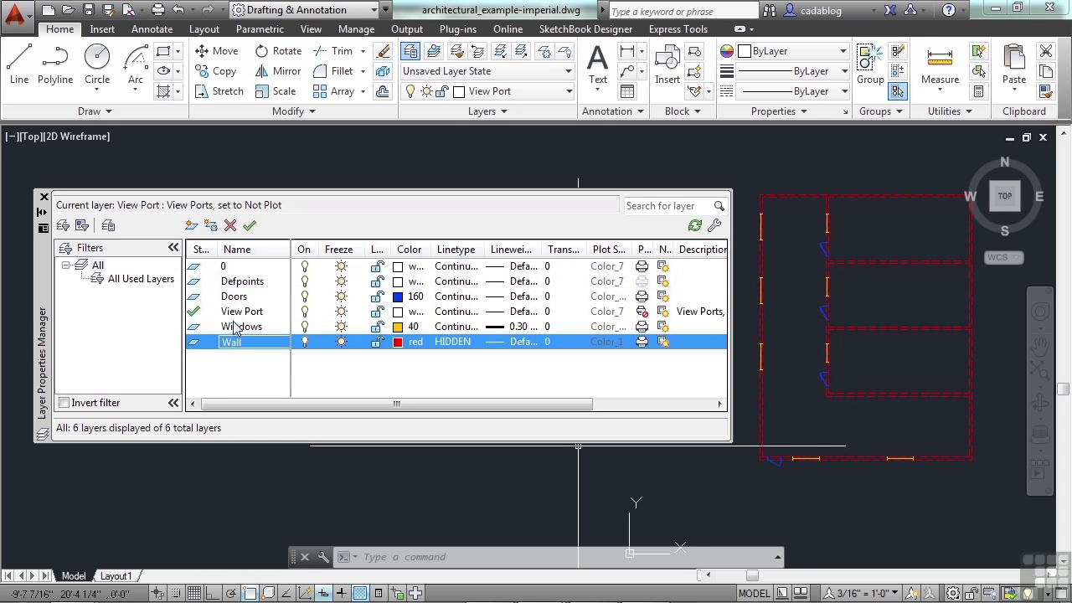
left_click(237, 326, "ctrl")
left_click(239, 311, "ctrl")
left_click(239, 285, "ctrl")
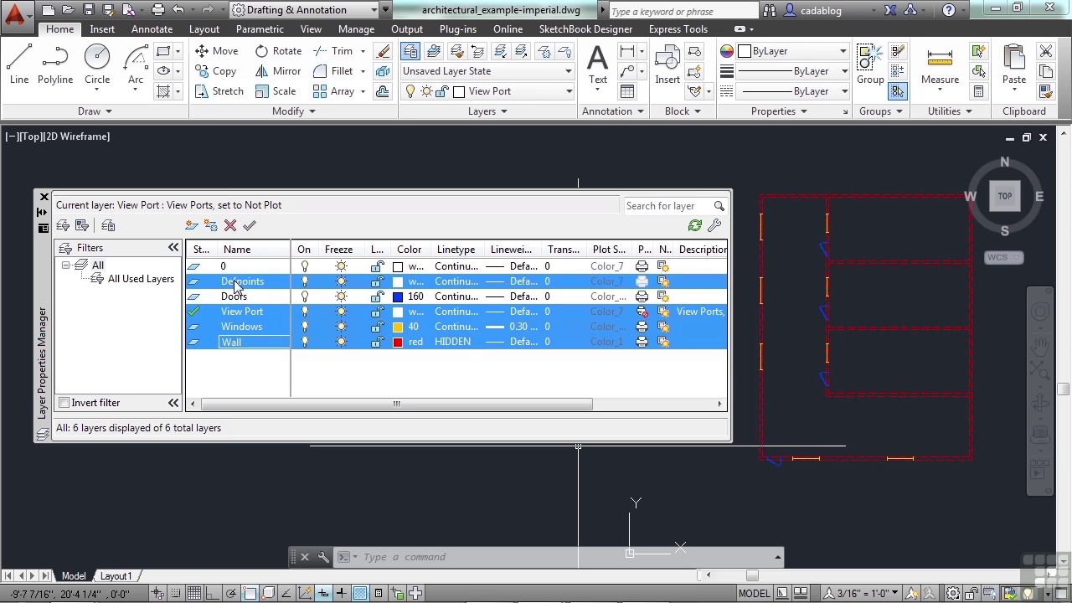
left_click(239, 328, "ctrl")
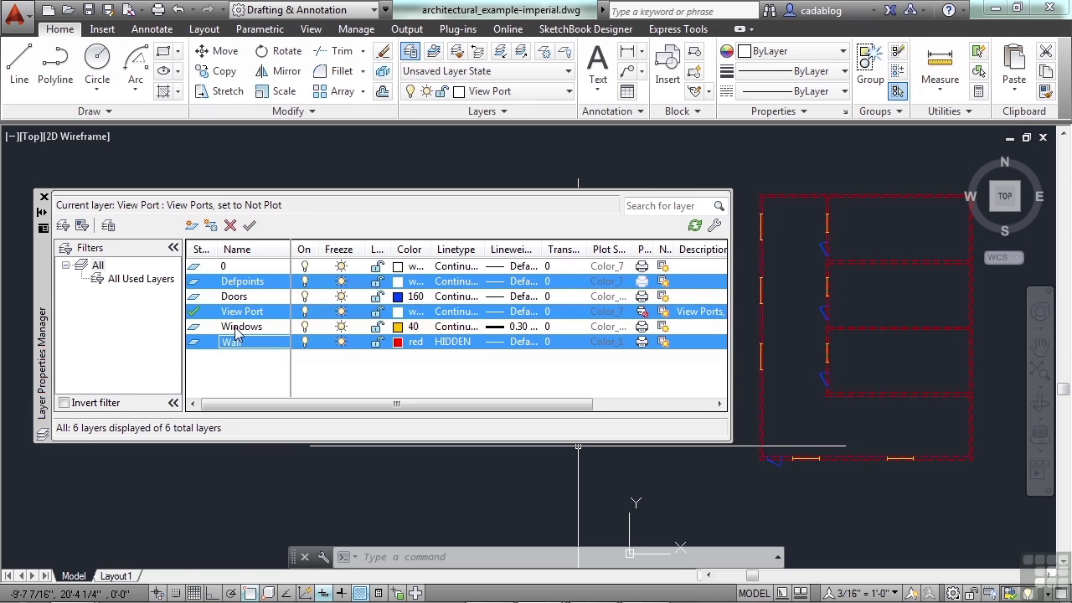
Step: Set the linetype of all selected layers to Continuous
left_click(447, 349)
left_click(390, 263)
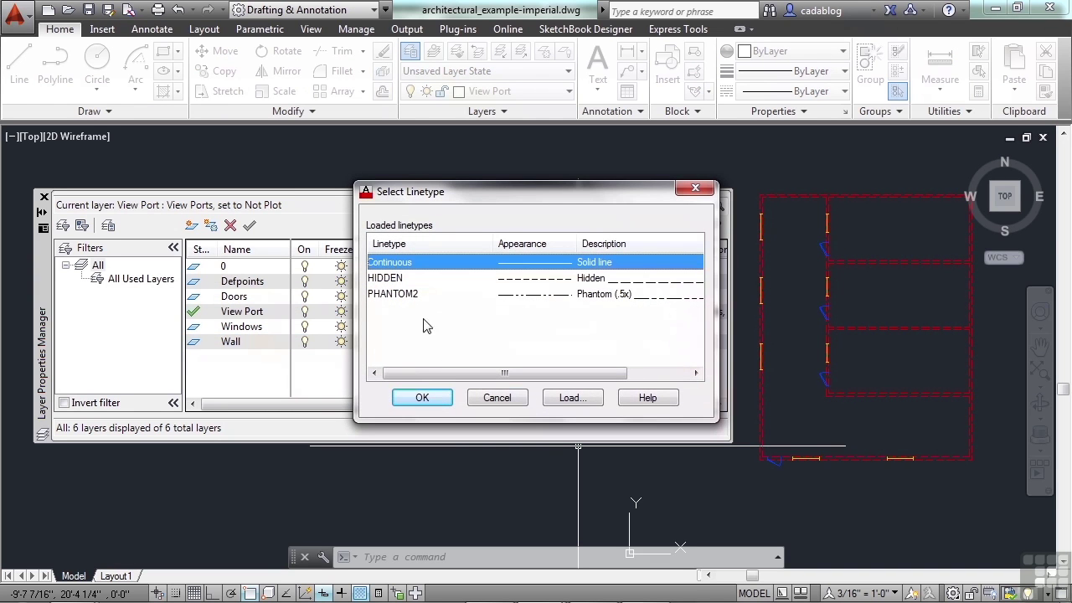
left_click(426, 393)
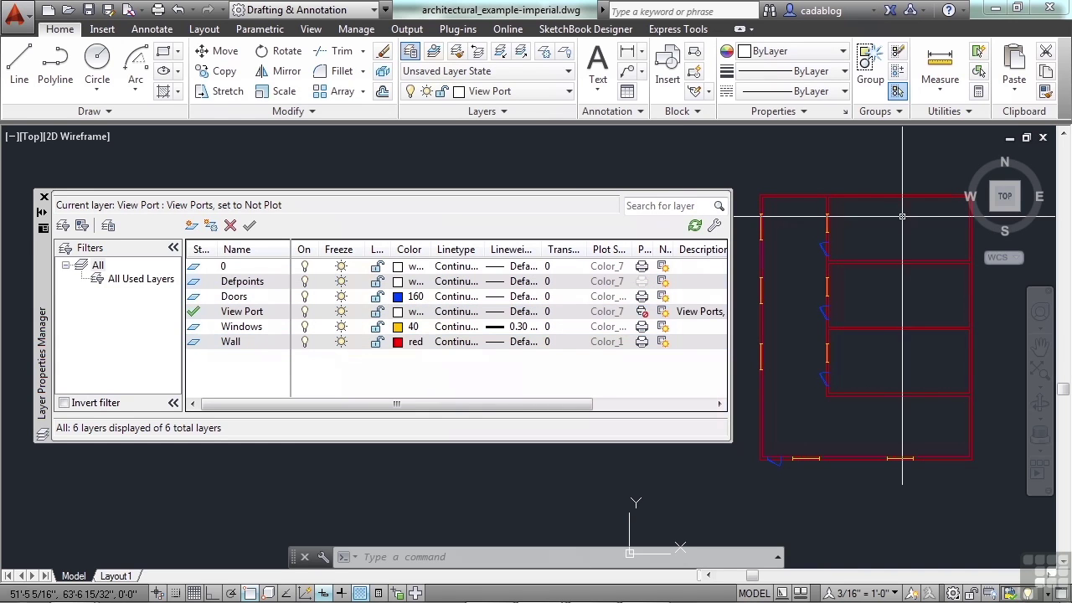
Step: Change the color of the selected layers to green, and undo the multi-layer color and linetype changes
left_click(400, 343)
left_click(436, 345)
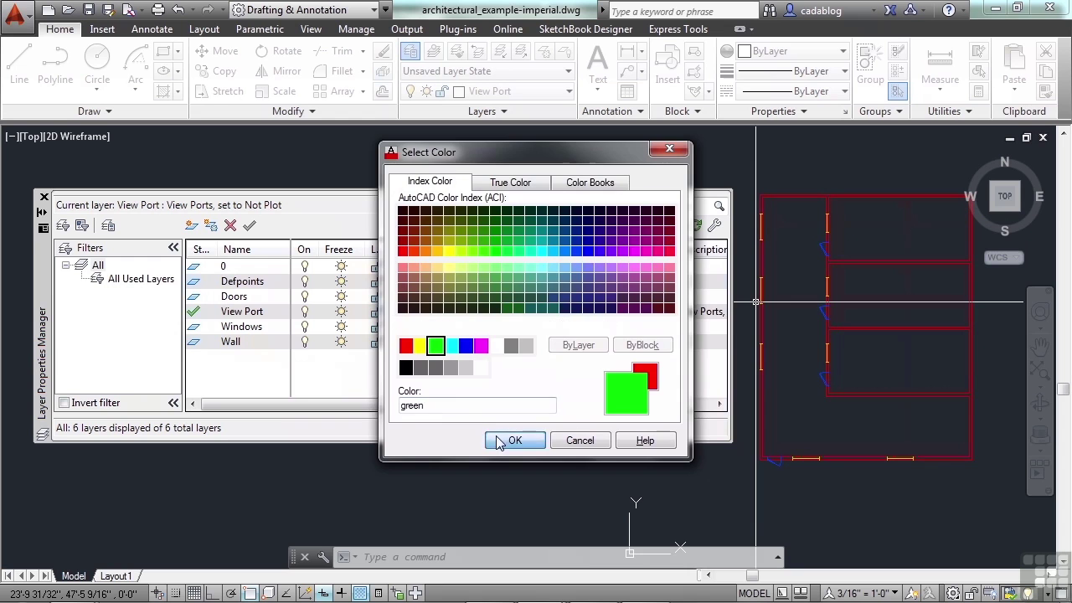
left_click(499, 441)
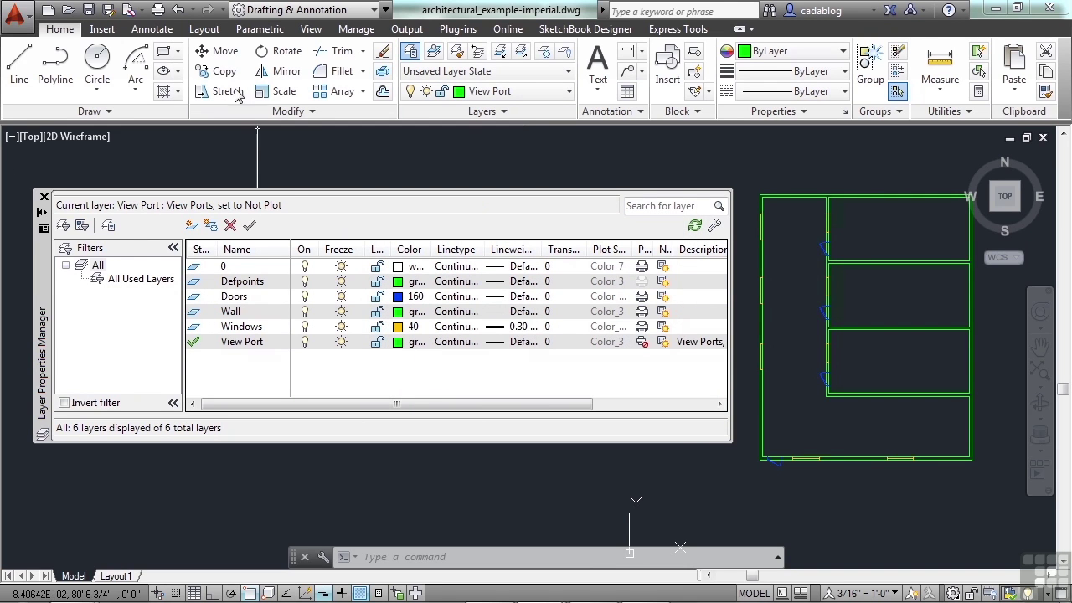
left_click(178, 10)
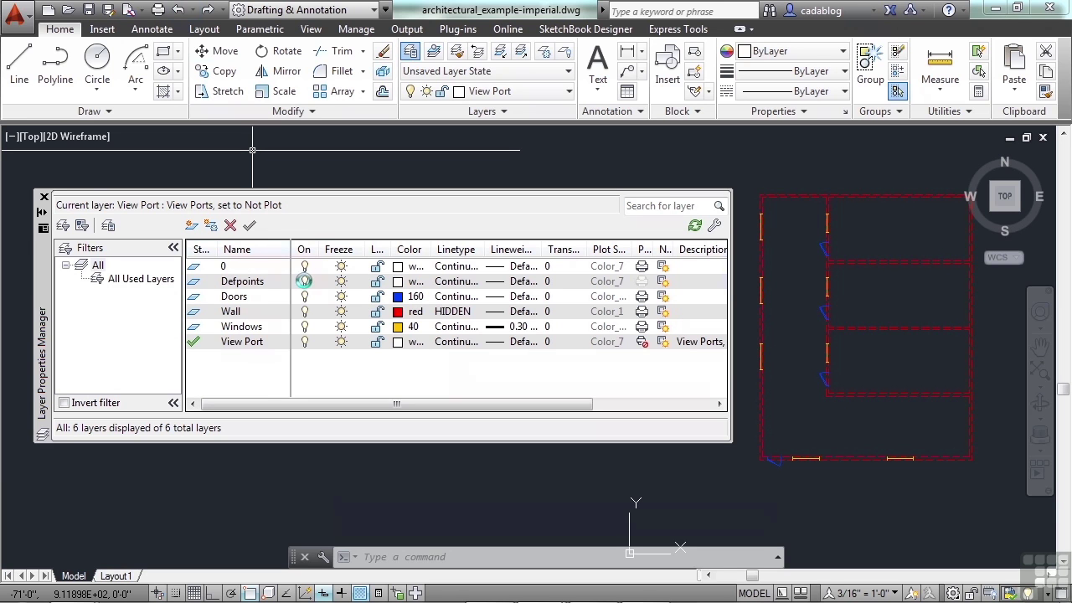
Step: Turn off the Defpoints, Wall and View Port layers together, including the current layer
left_click(304, 341)
left_click(427, 300)
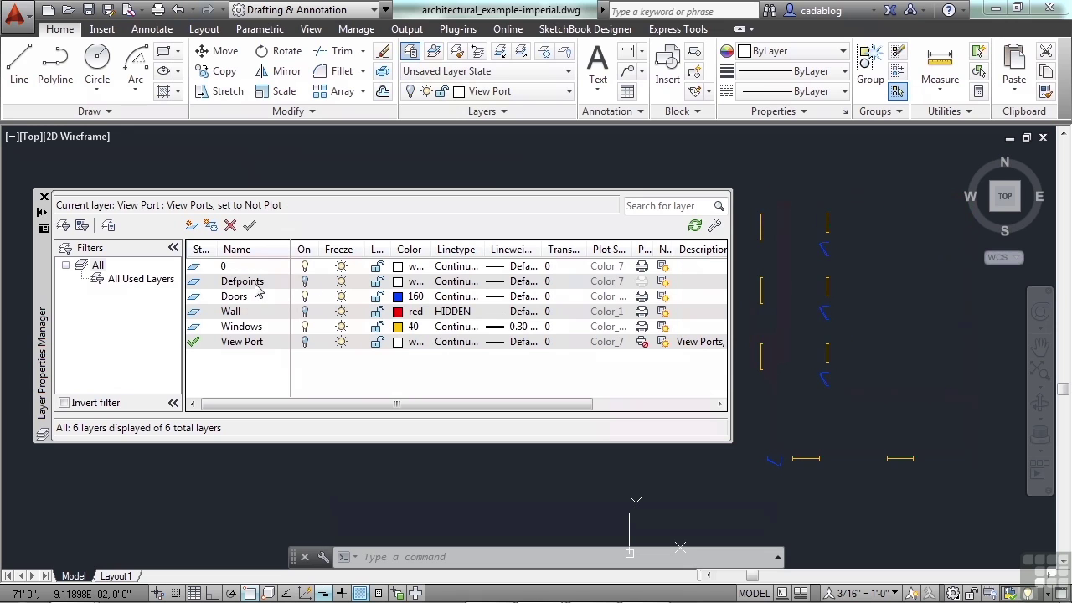
Step: Turn the Defpoints, Wall and View Port layers back on together, and reduce the selection to a single layer
left_click(306, 343)
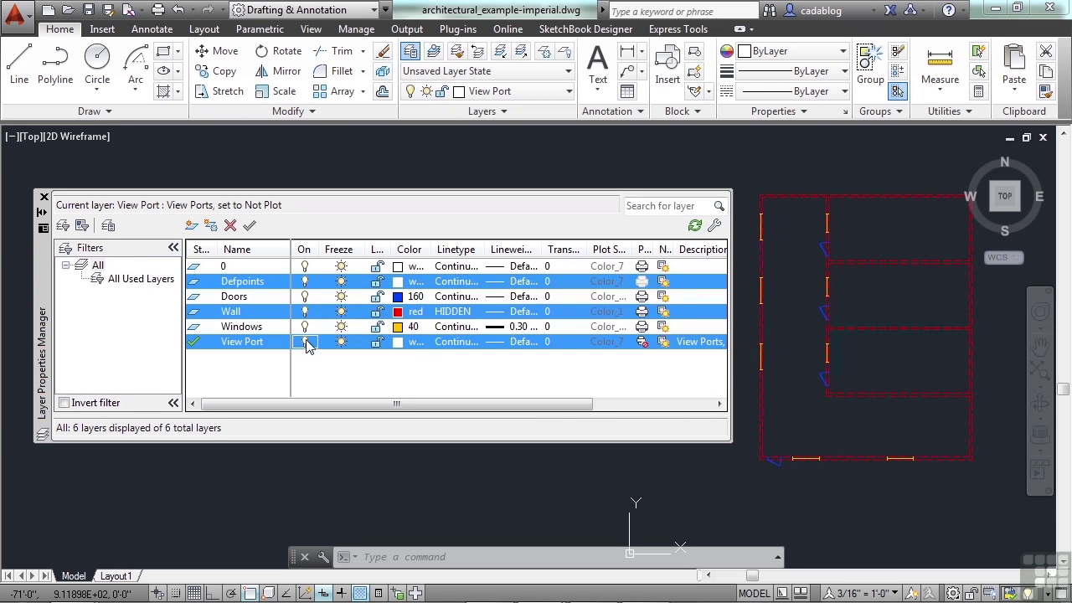
left_click(271, 313)
left_click(267, 284)
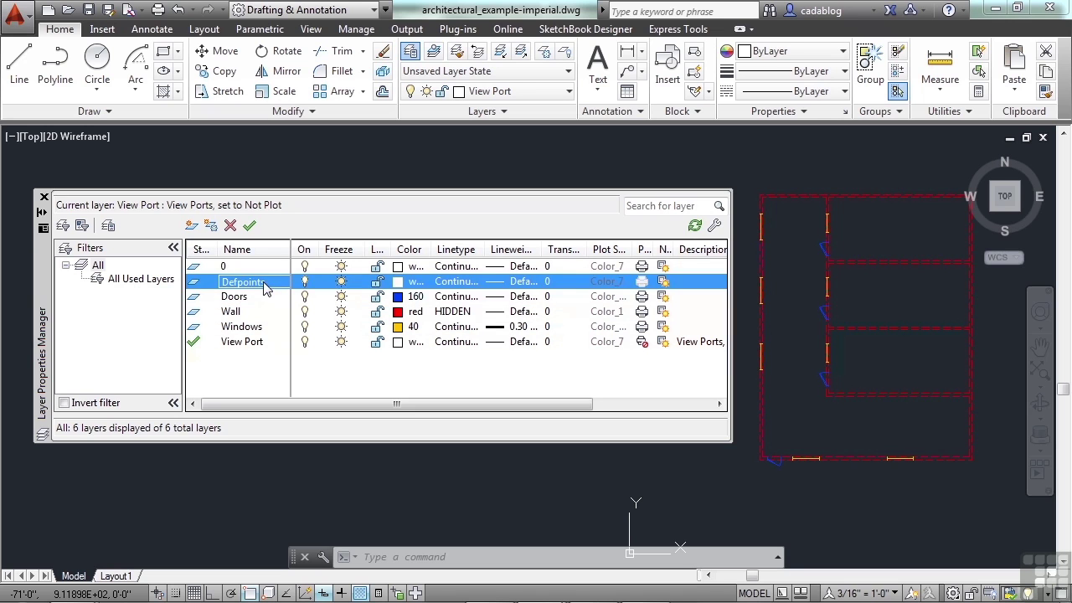
Step: Freeze and thaw the Wall layer, and lock it against editing
left_click(254, 312)
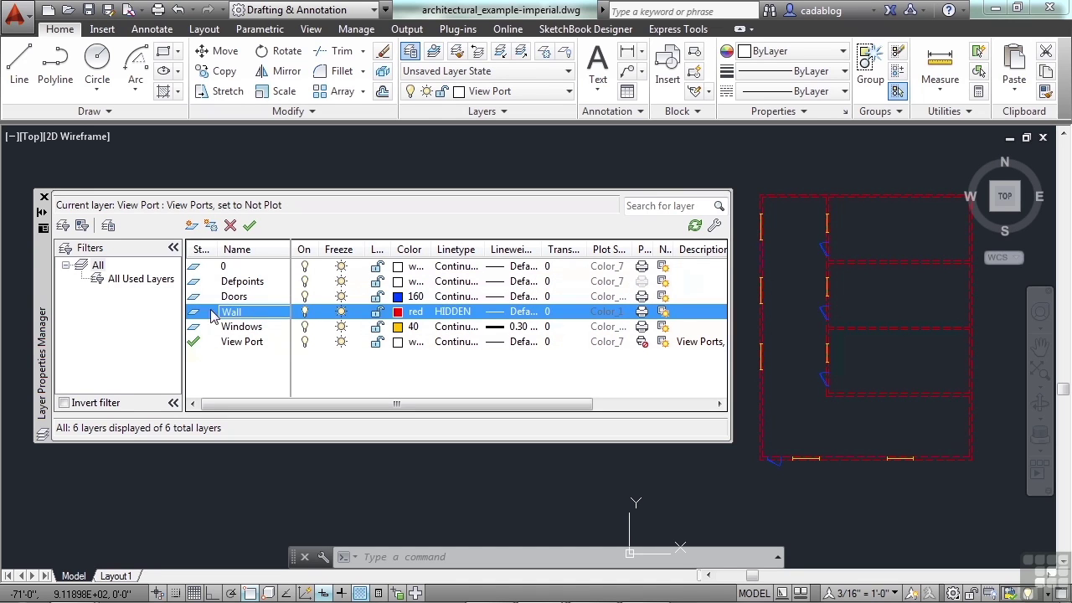
left_click(340, 312)
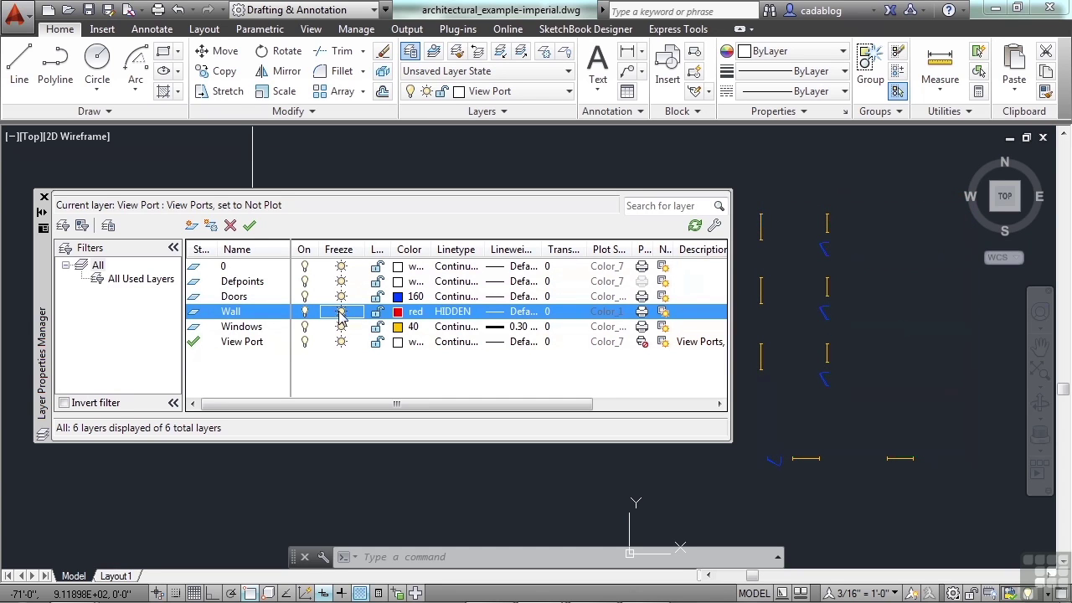
left_click(378, 314)
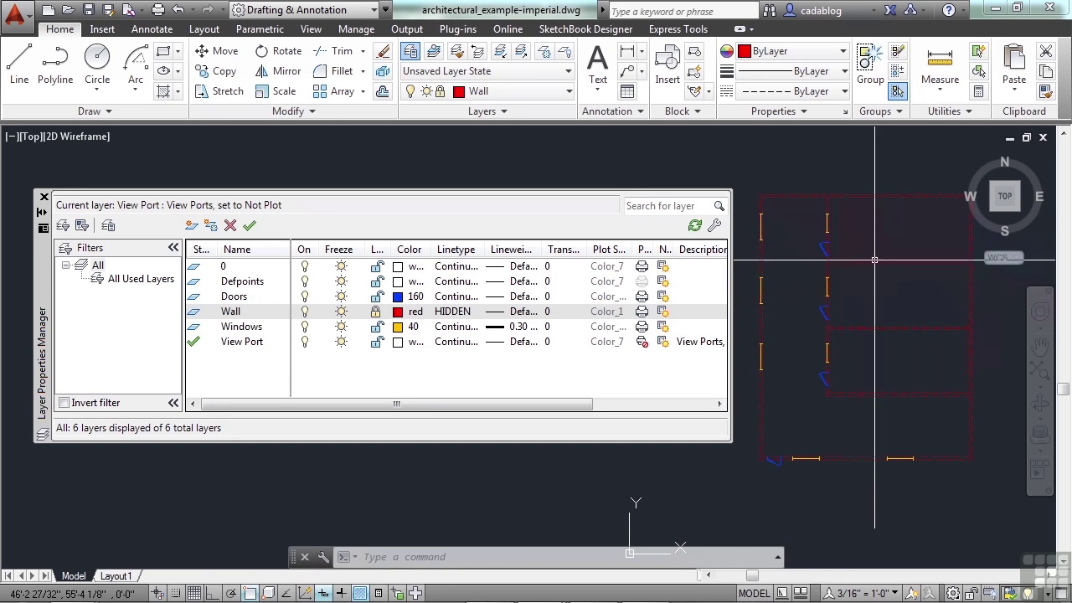
Step: Try to erase wall lines of the floor plan while the Wall layer is locked
scroll(873, 264, "up", 5)
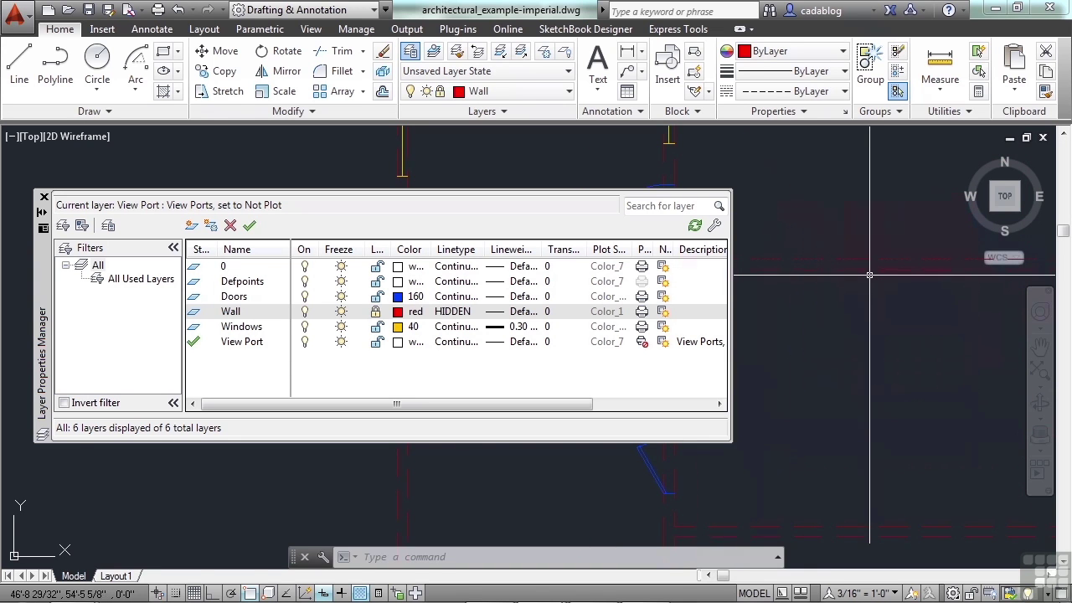
type("e")
key("Return")
left_click(856, 270)
left_click(843, 245)
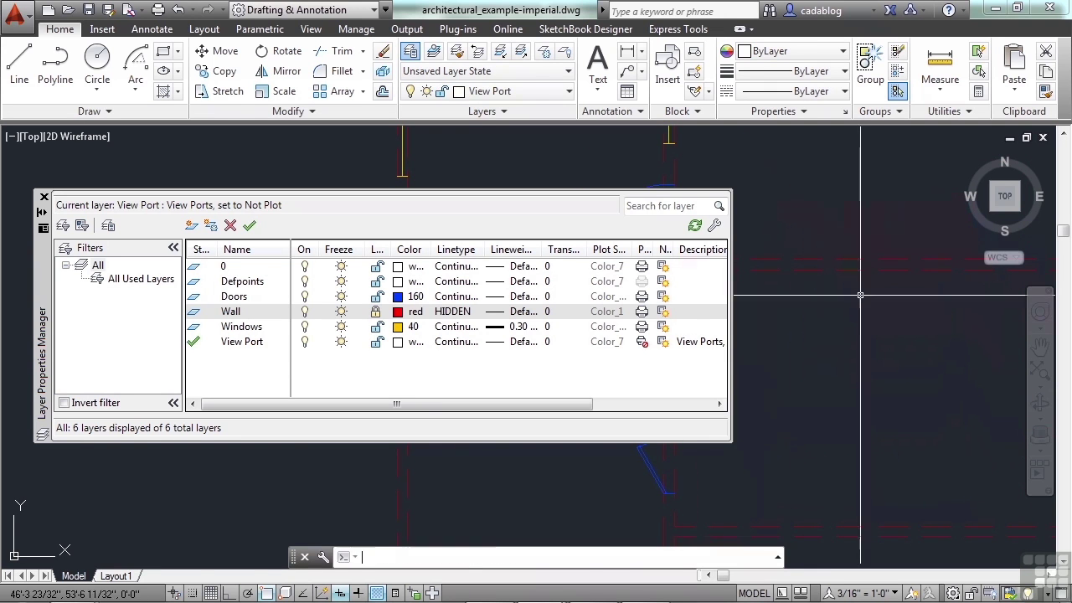
key("Return")
scroll(858, 319, "down", 3)
middle_click_drag(857, 339, 870, 310)
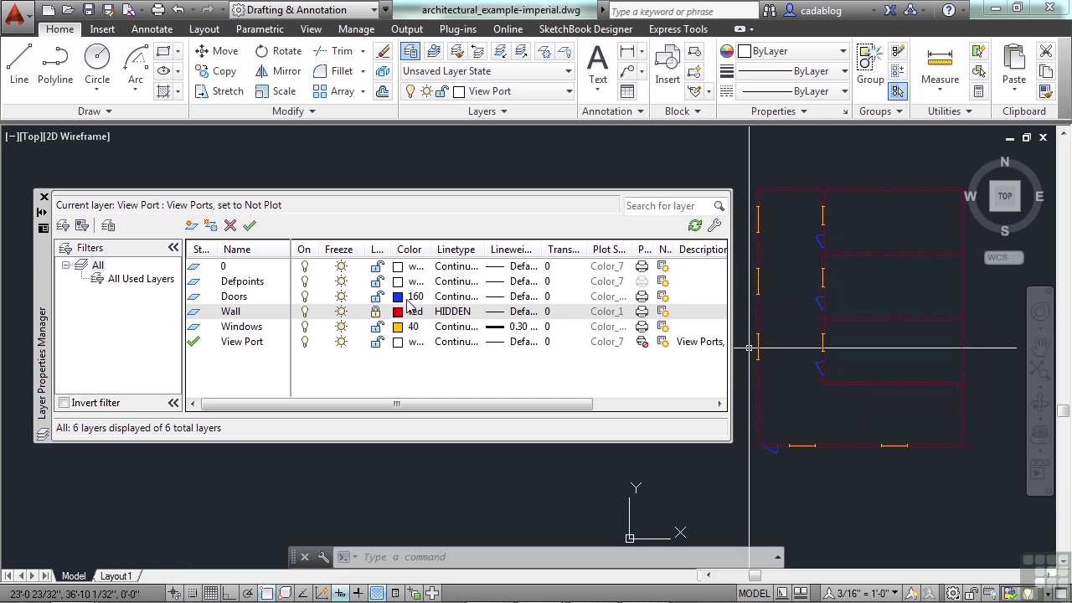
Step: Sort the layer list by lock status in both directions and widen the Lock column to show its full heading
left_click(378, 250)
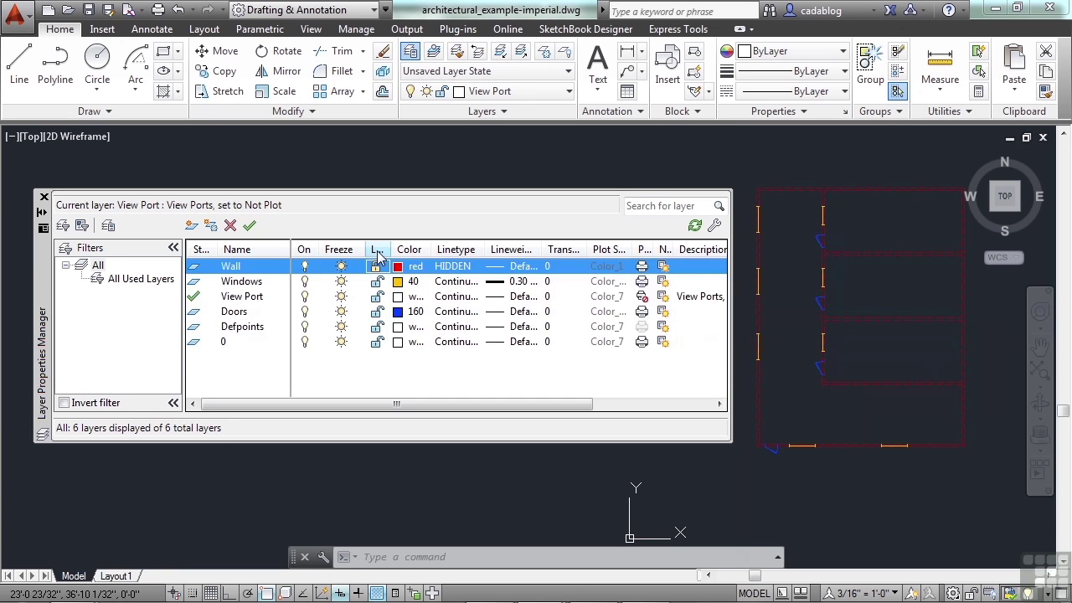
left_click(378, 251)
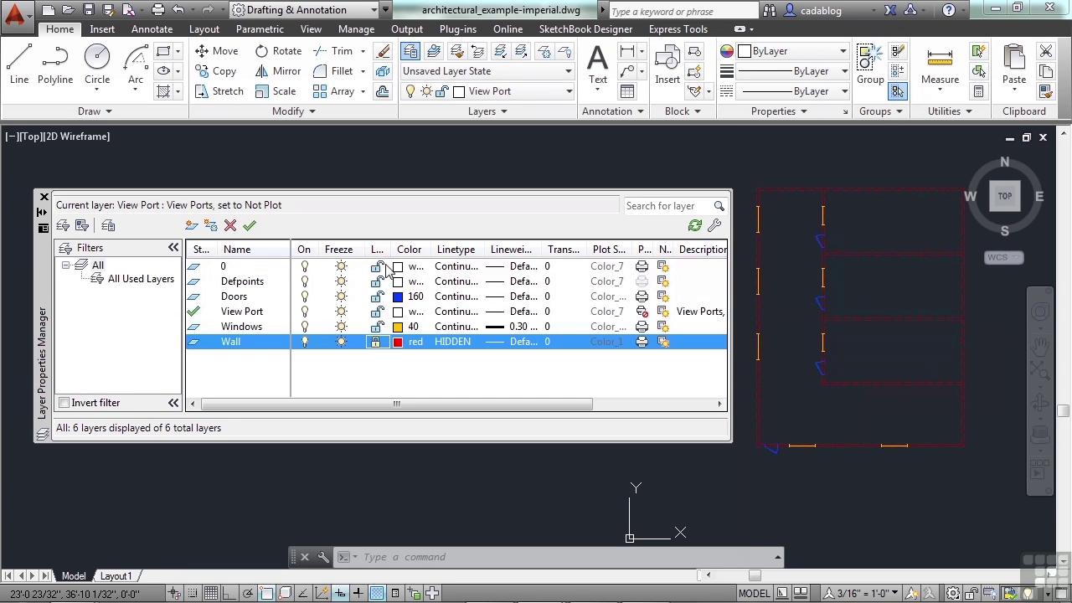
left_click_drag(391, 252, 408, 253)
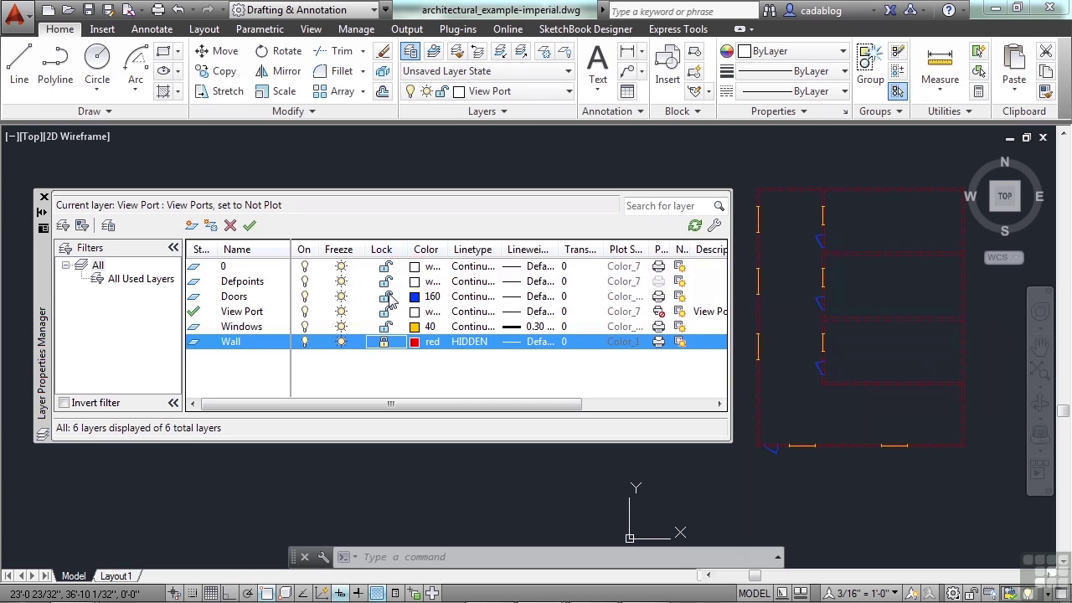
left_click(384, 252)
left_click(384, 254)
Step: Sort the layer list by color, linetype and lineweight in turn, ending with the color order that puts Doors first and Wall last
left_click(427, 252)
left_click(428, 252)
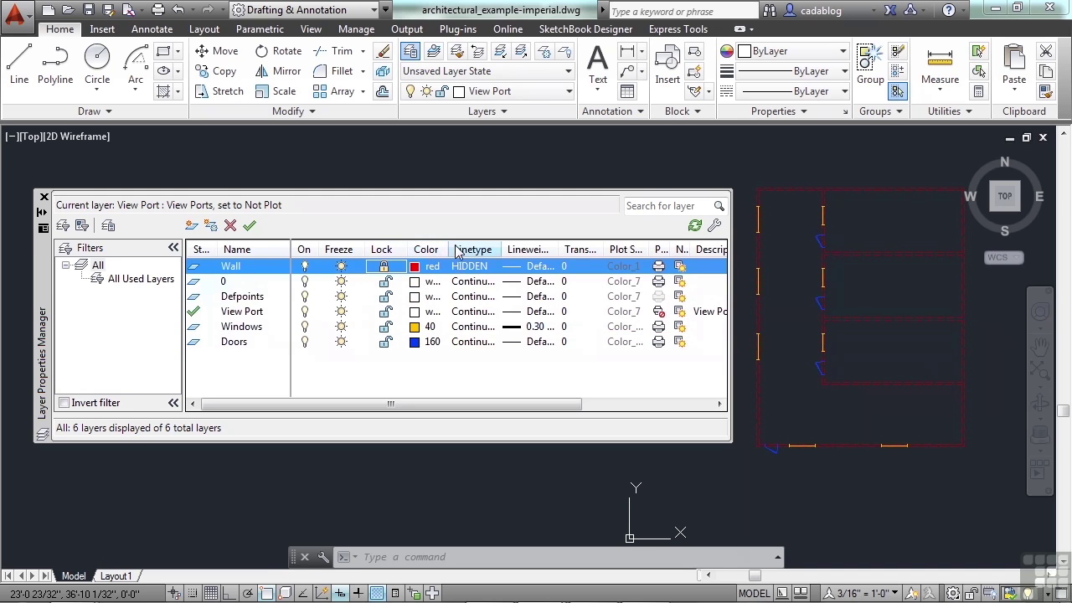
left_click(462, 254)
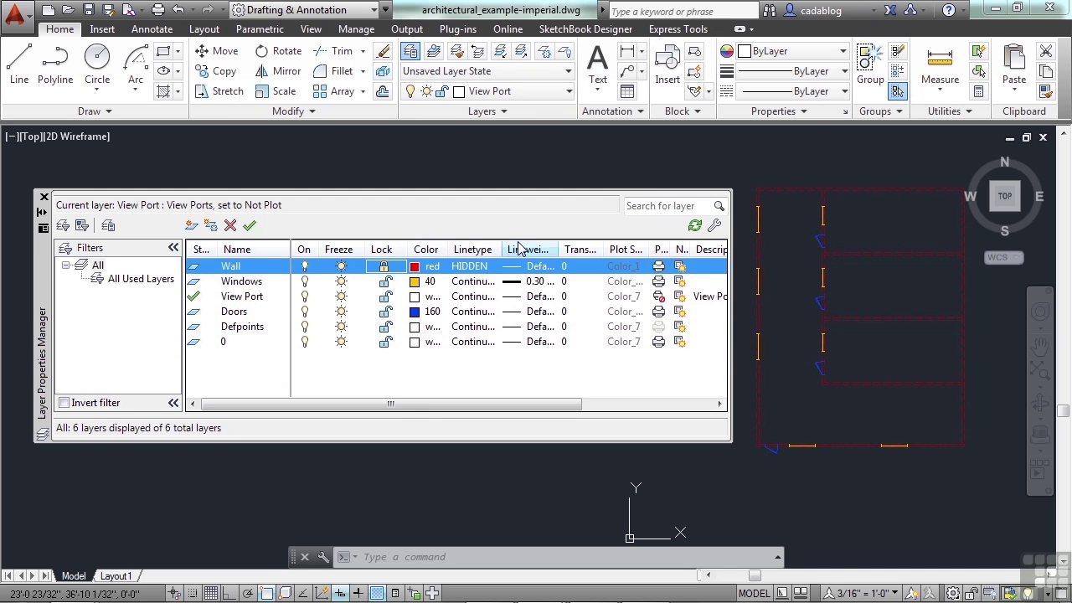
left_click(521, 252)
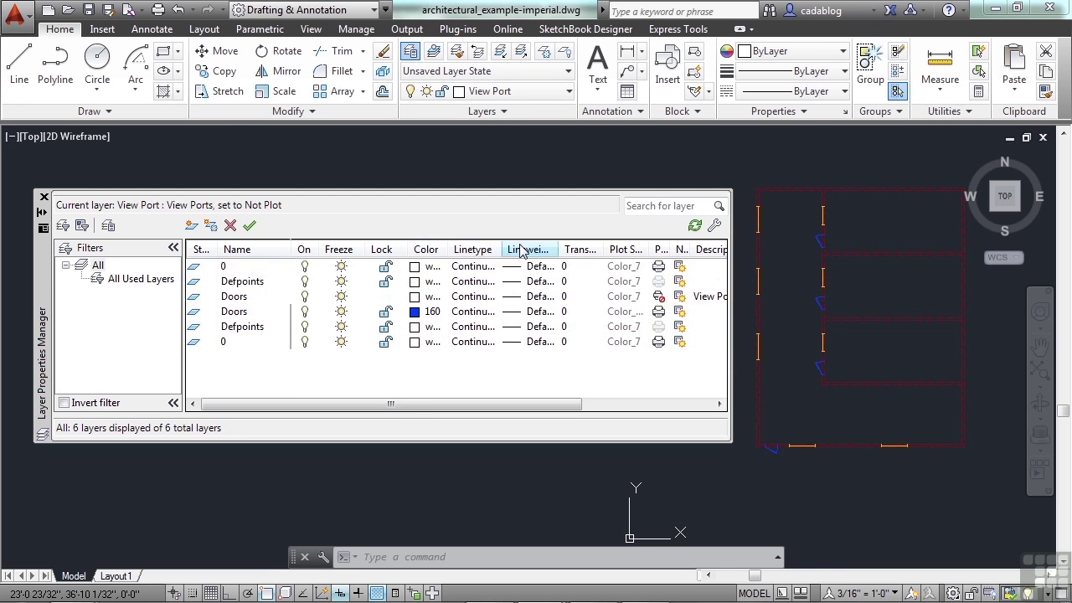
left_click(426, 250)
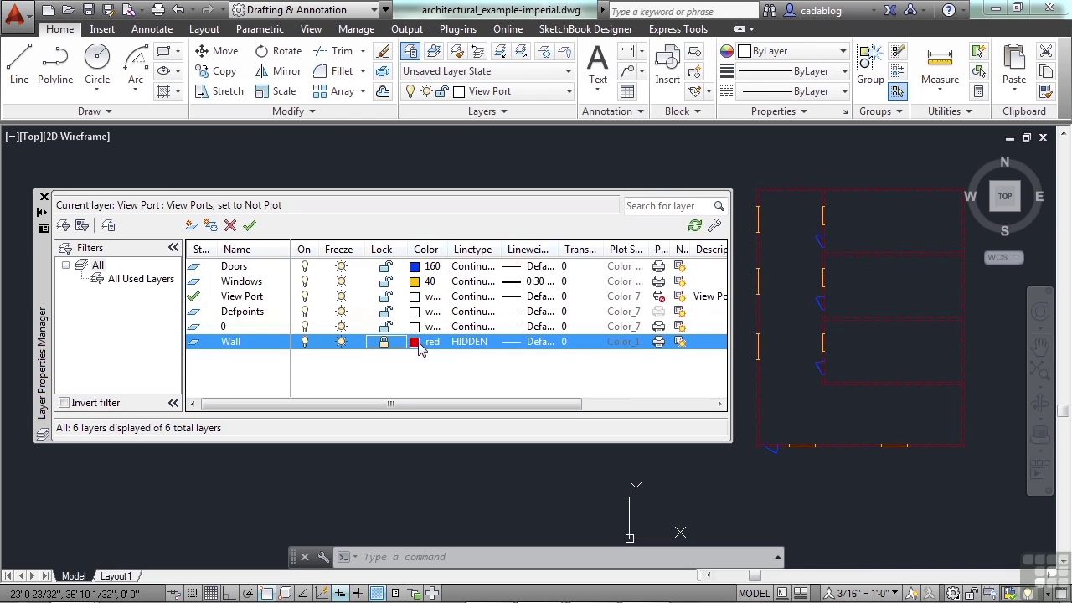
Step: Open the Wall layer's color selection and try white and the gray shades 250 through 255
left_click(431, 350)
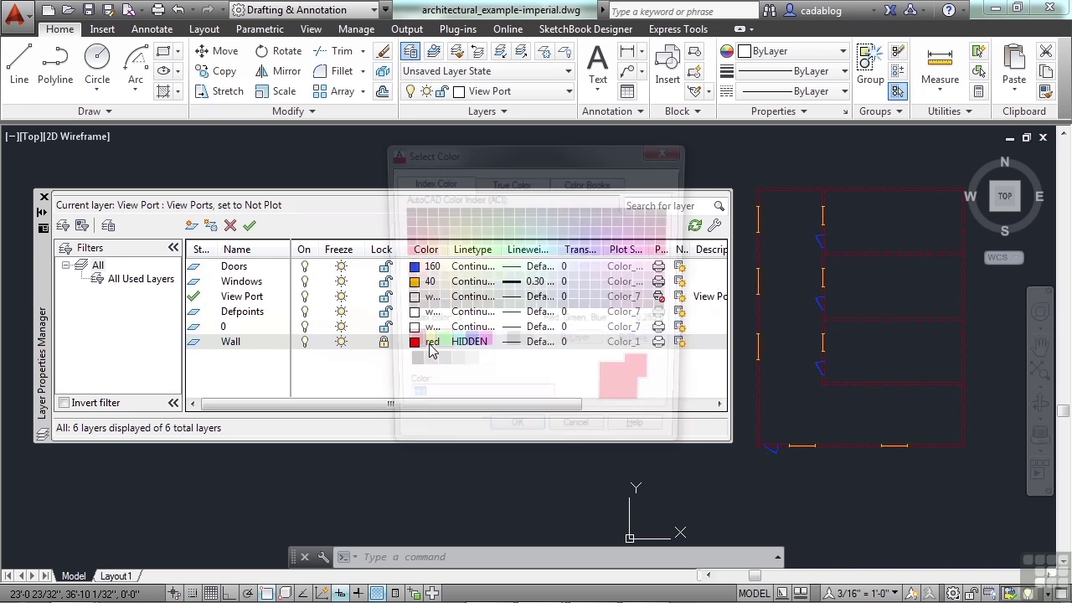
left_click_drag(524, 158, 490, 151)
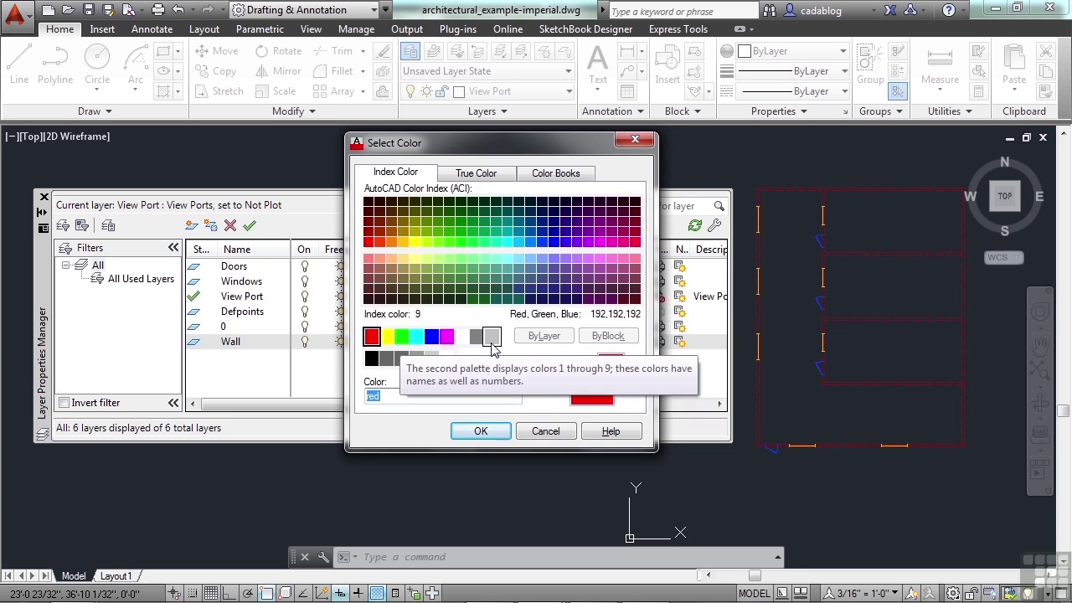
left_click(460, 337)
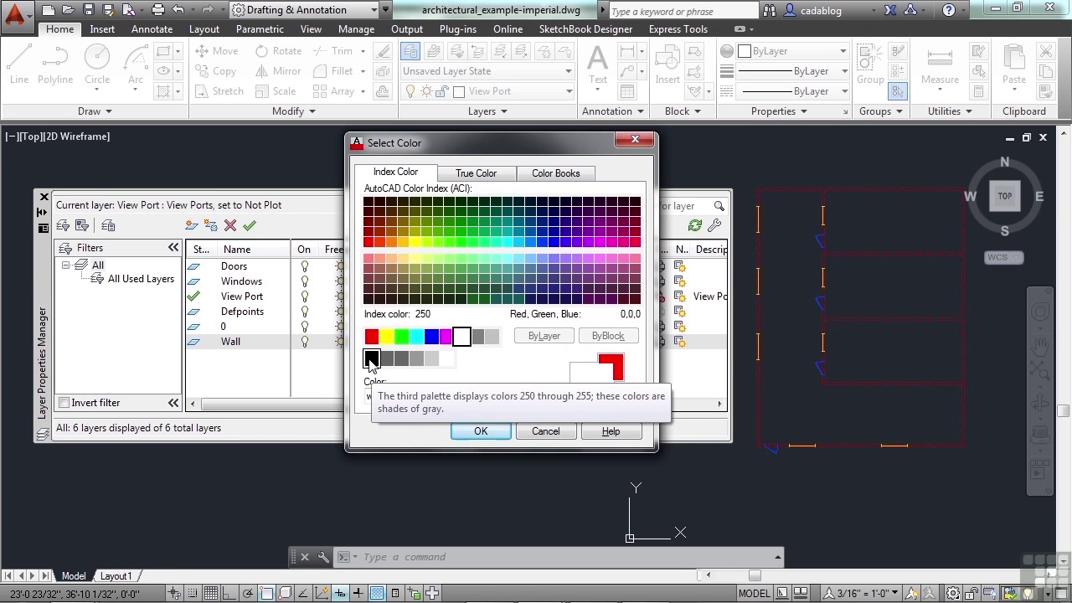
left_click(371, 360)
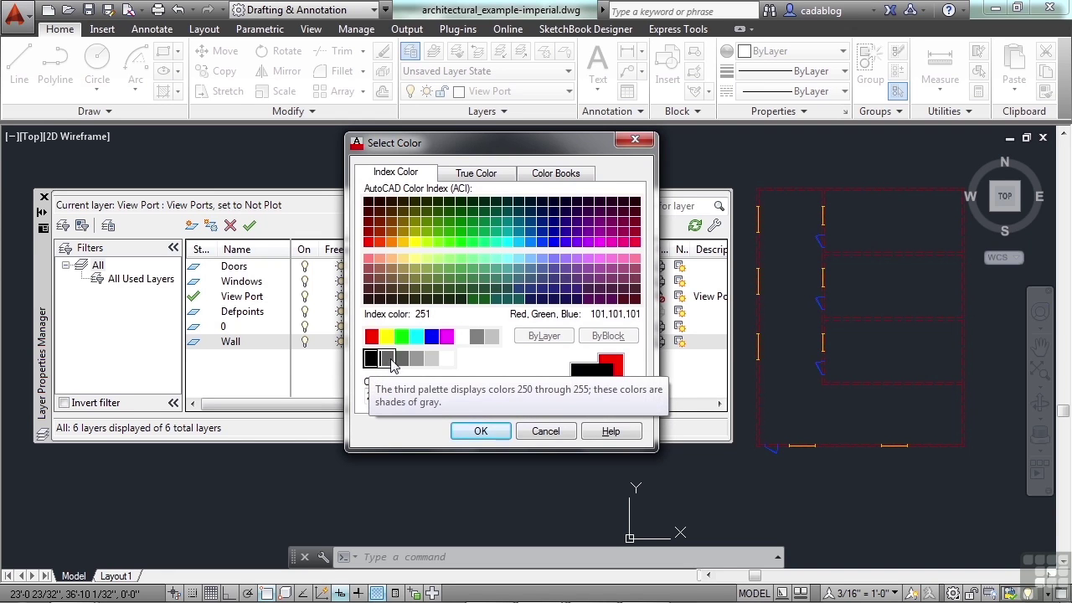
left_click(390, 360)
left_click(403, 359)
left_click(418, 359)
left_click(432, 360)
left_click(447, 360)
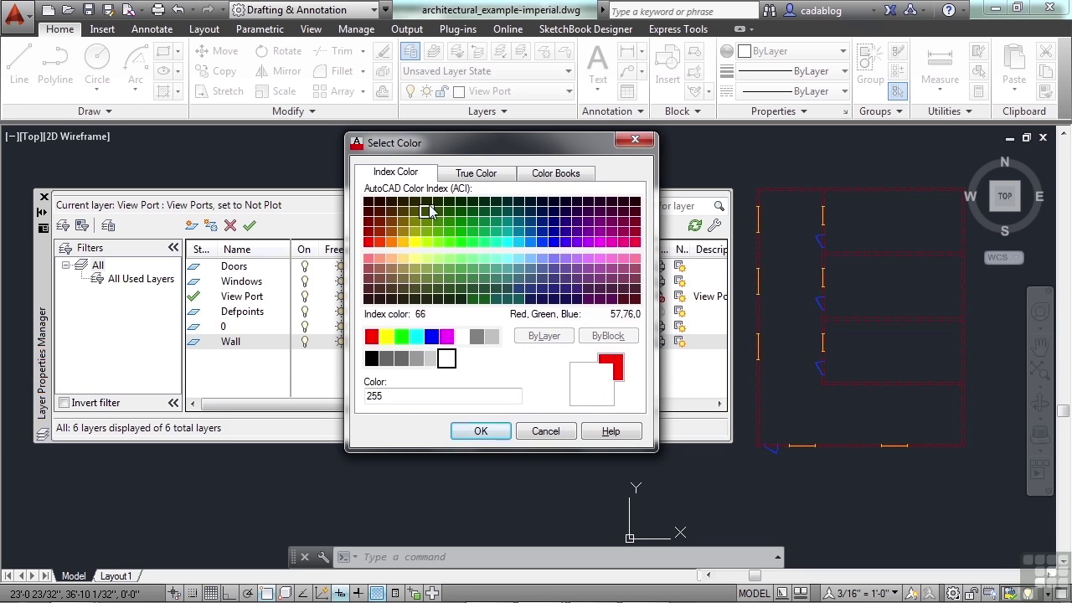
Step: Try several colors from the large index palette for the Wall layer, including 65, 122, 79 and 50
left_click(417, 208)
left_click(422, 280)
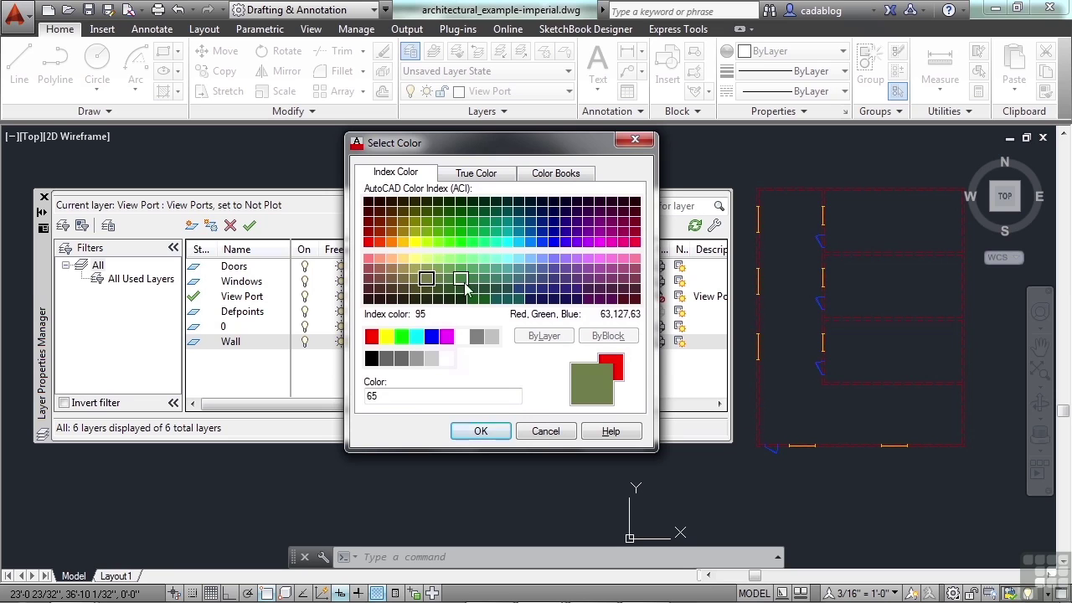
left_click(484, 278)
left_click(498, 232)
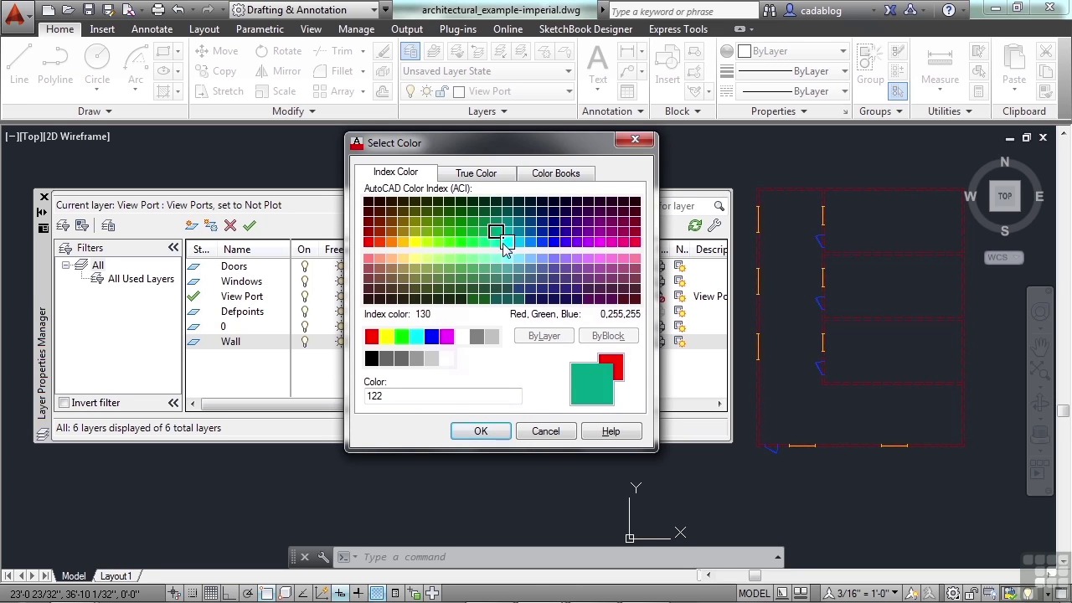
left_click(438, 300)
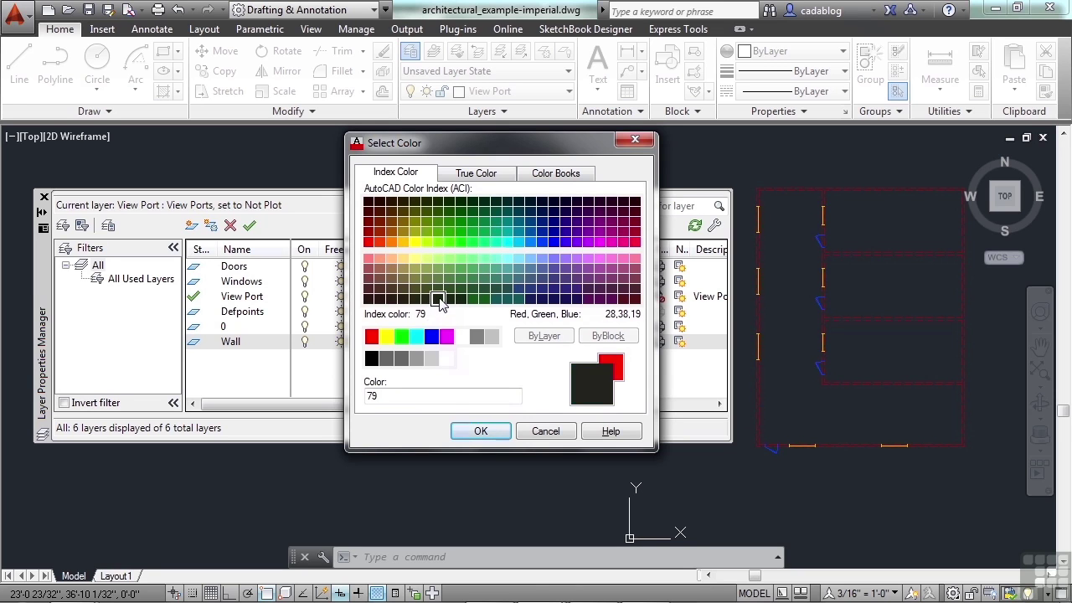
left_click(416, 242)
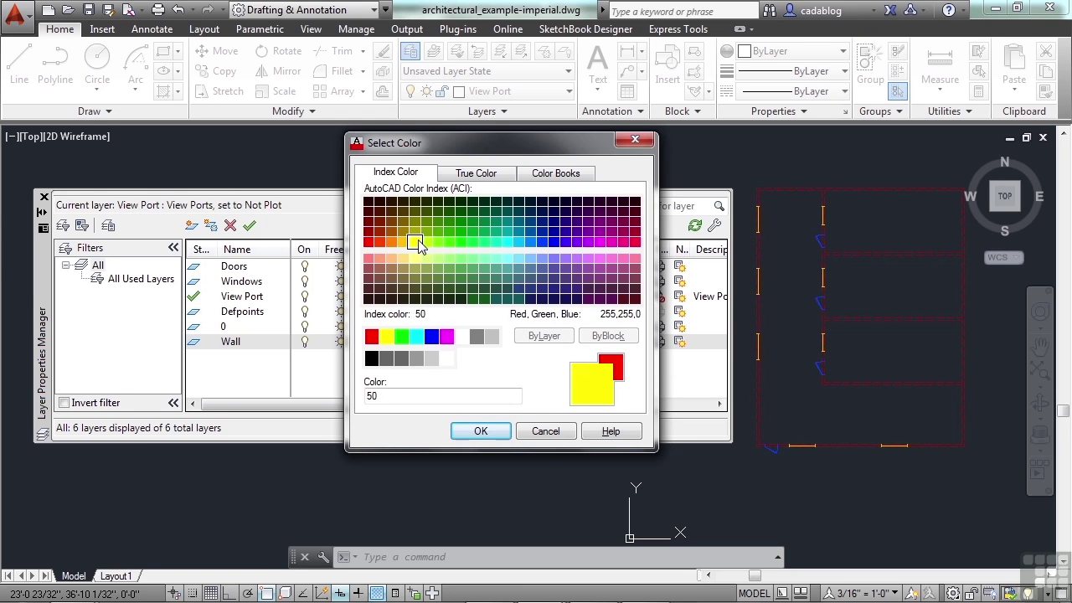
Step: Set the Wall layer's color by its index number 1 and accept it
left_click(407, 396)
double_click(382, 396)
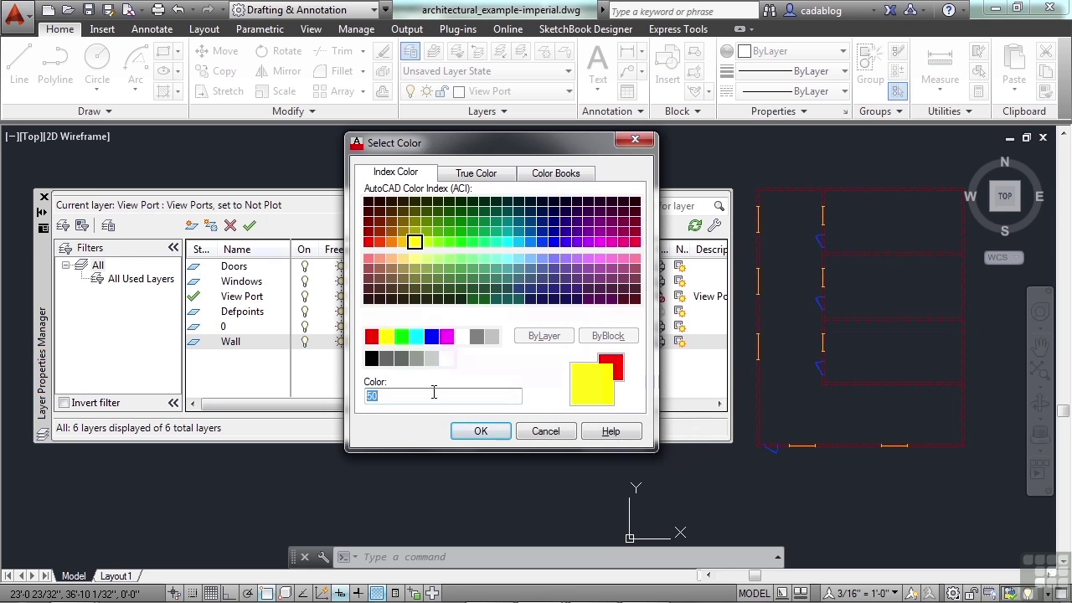
type("1")
left_click(480, 430)
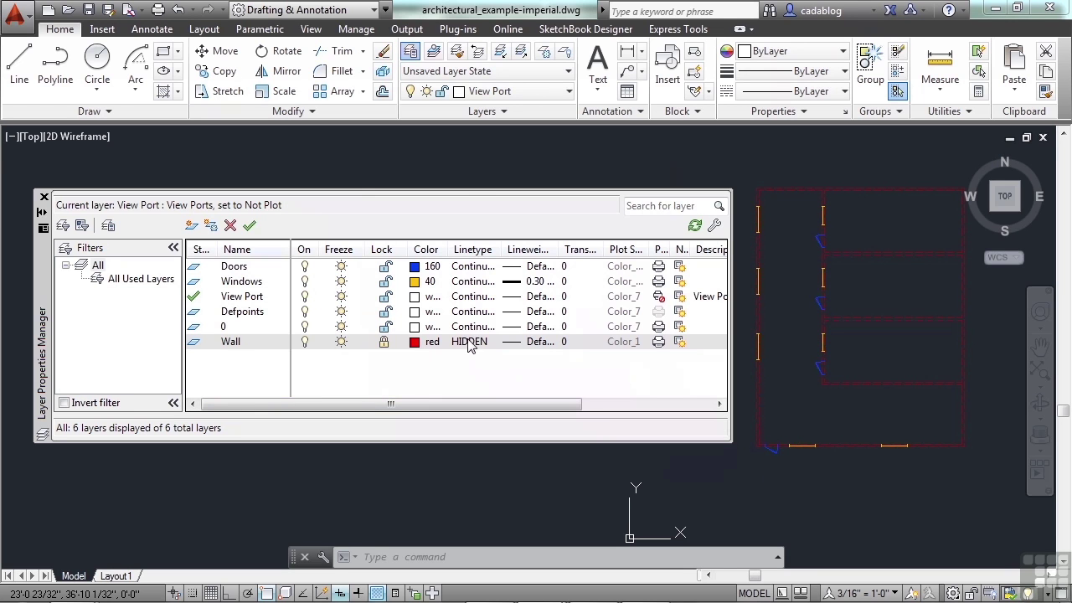
Step: Set the Wall layer's linetype to Continuous
left_click(470, 342)
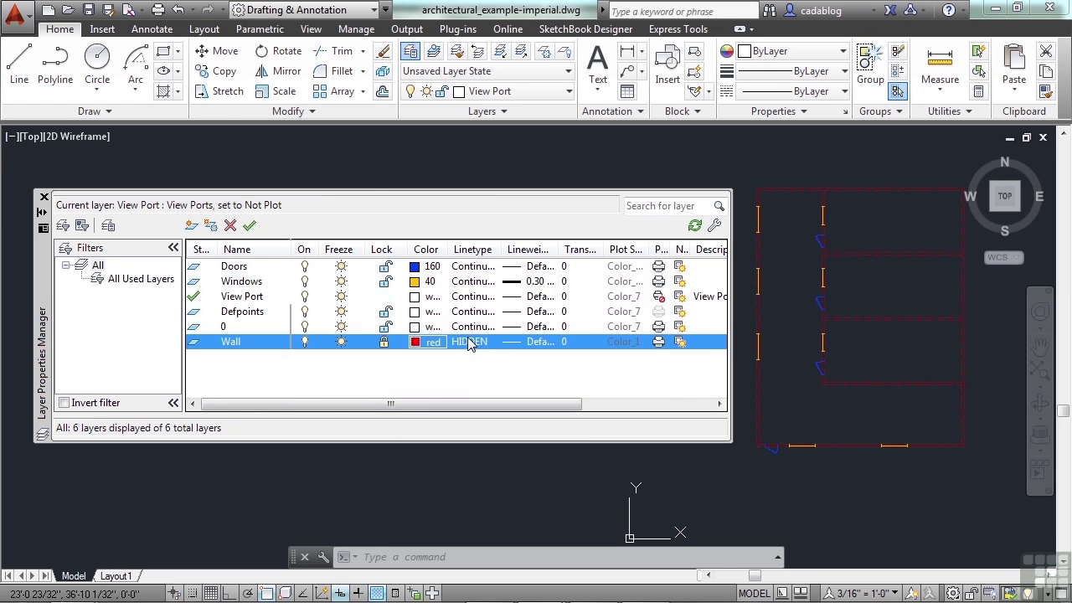
left_click(401, 263)
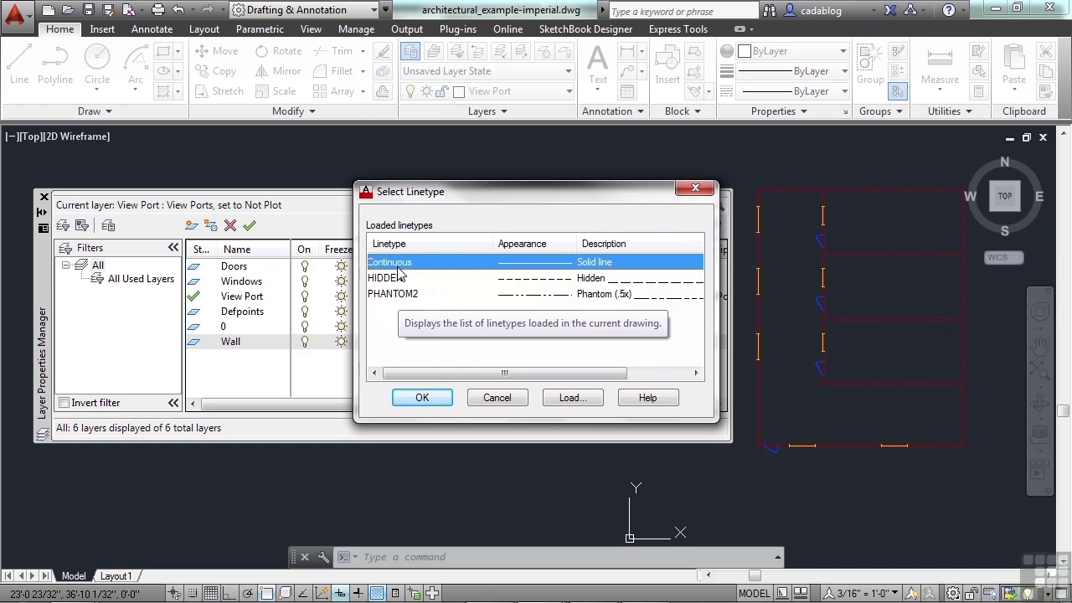
left_click(421, 398)
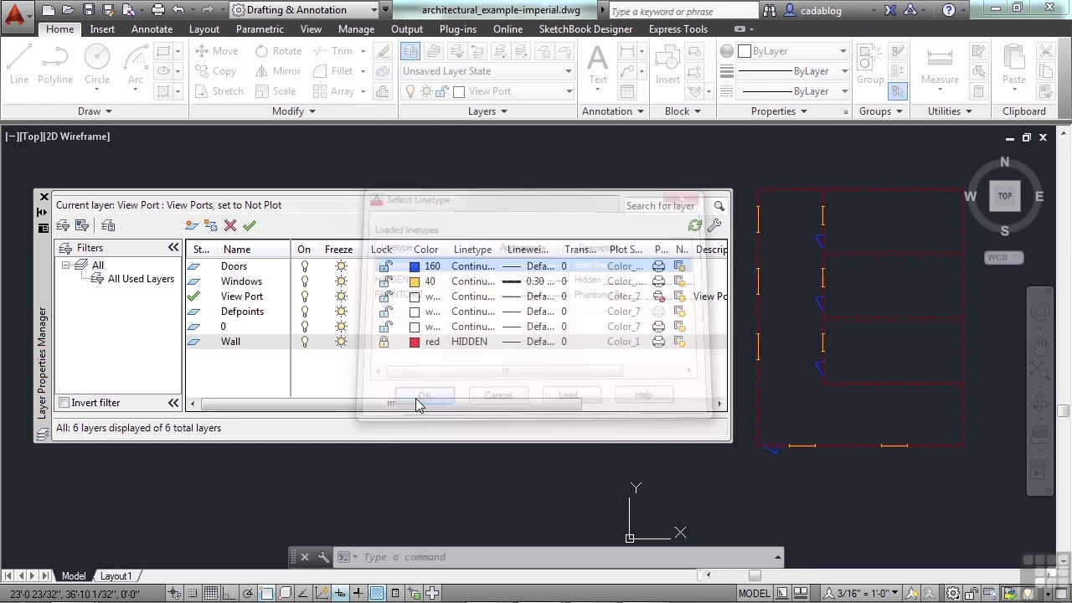
Step: Examine the loadable linetypes in acad.lin for the Wall layer, including the dashed, divide, dot, fenceline and hidden patterns, without loading any
left_click(474, 343)
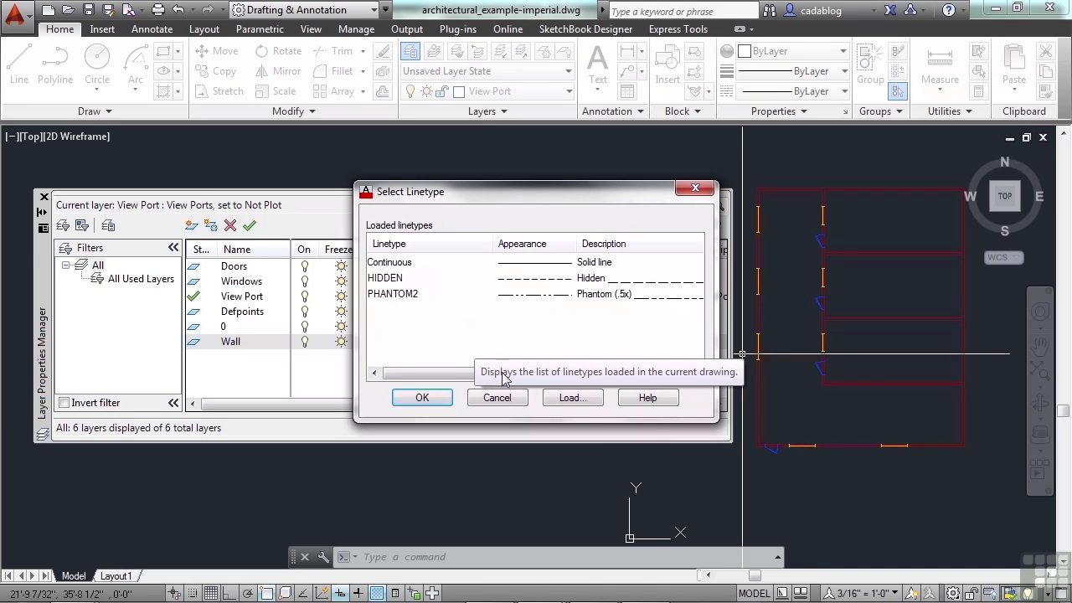
left_click(572, 398)
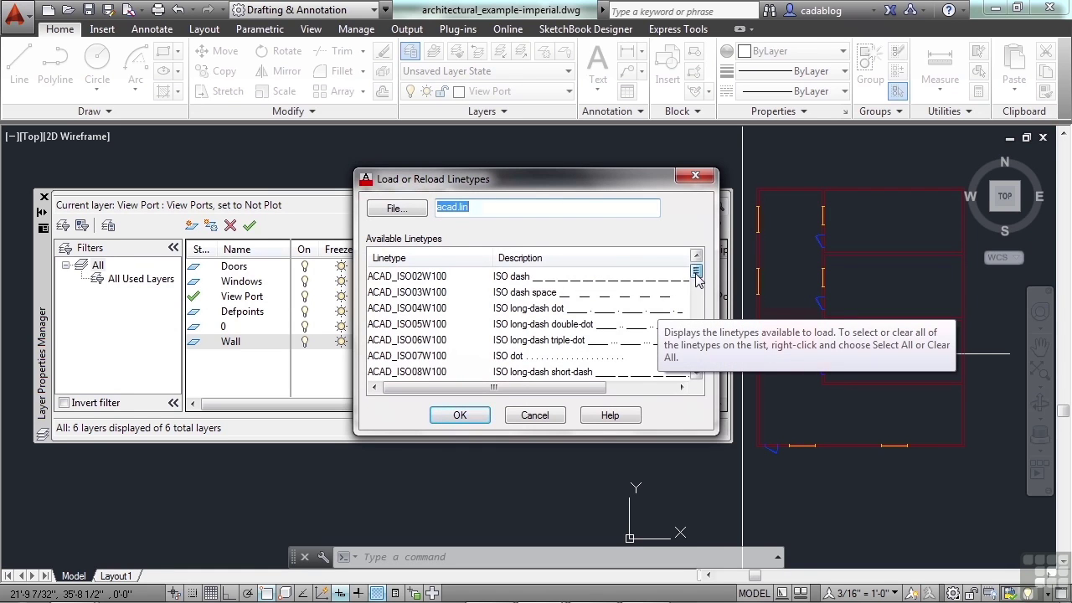
scroll(695, 277, "down", 3)
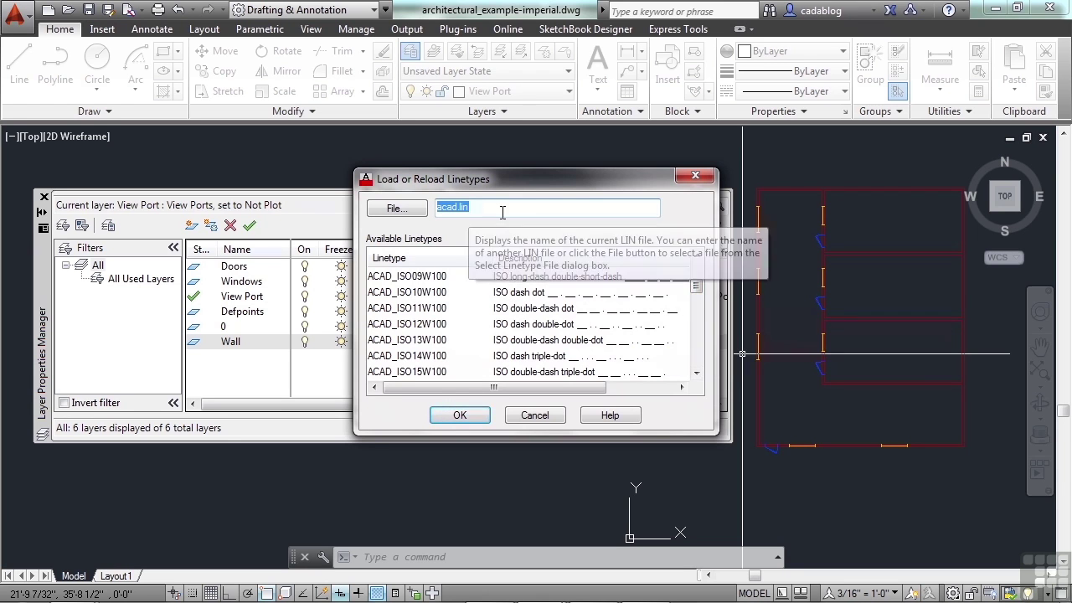
left_click_drag(698, 287, 703, 326)
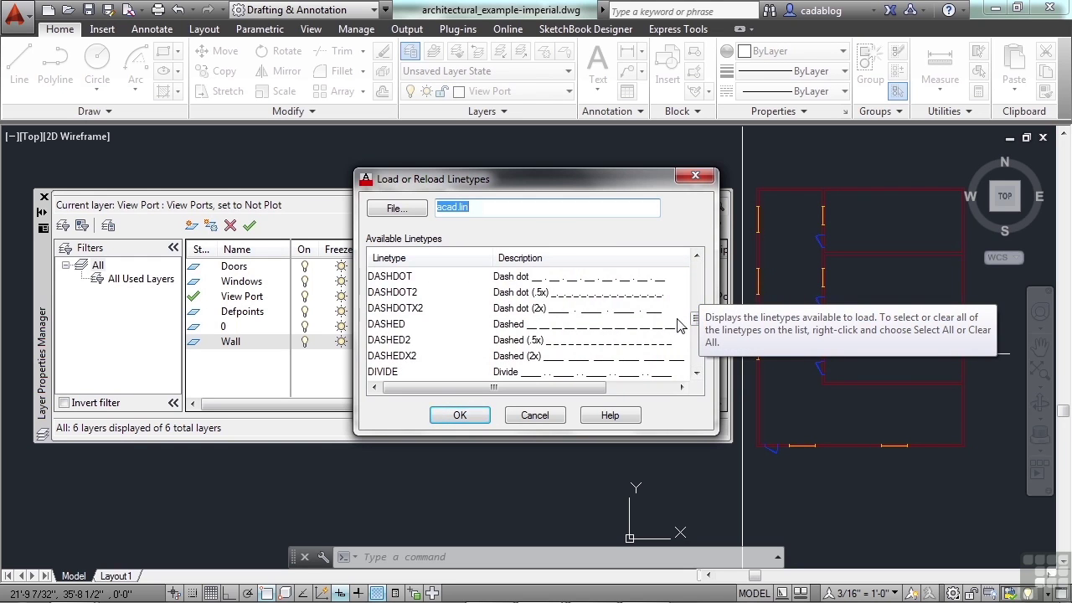
left_click_drag(696, 320, 698, 333)
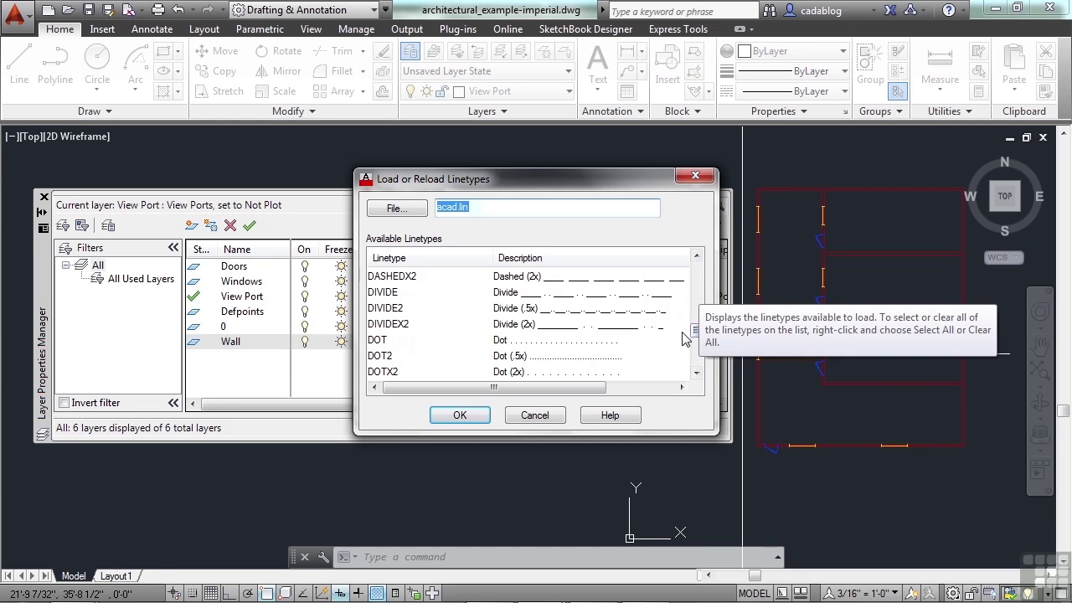
left_click_drag(697, 333, 699, 348)
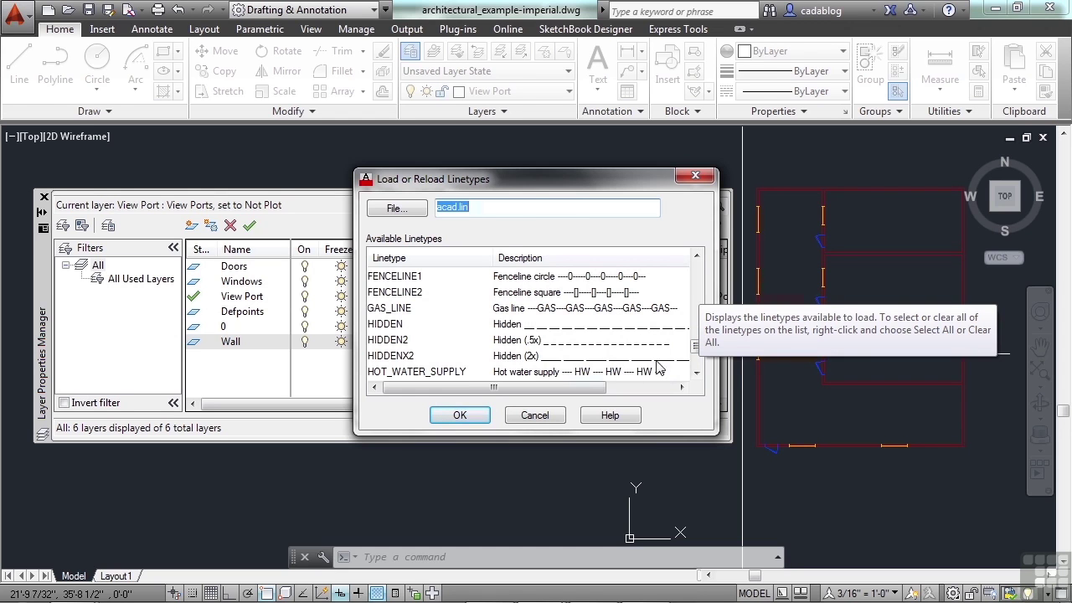
left_click_drag(696, 346, 696, 358)
left_click(534, 415)
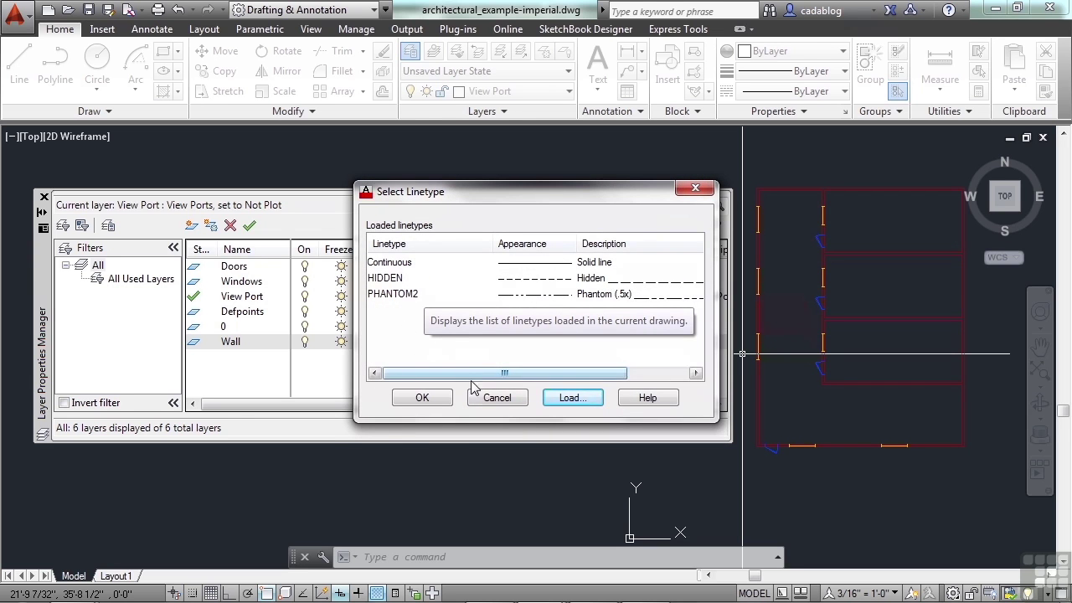
left_click(502, 397)
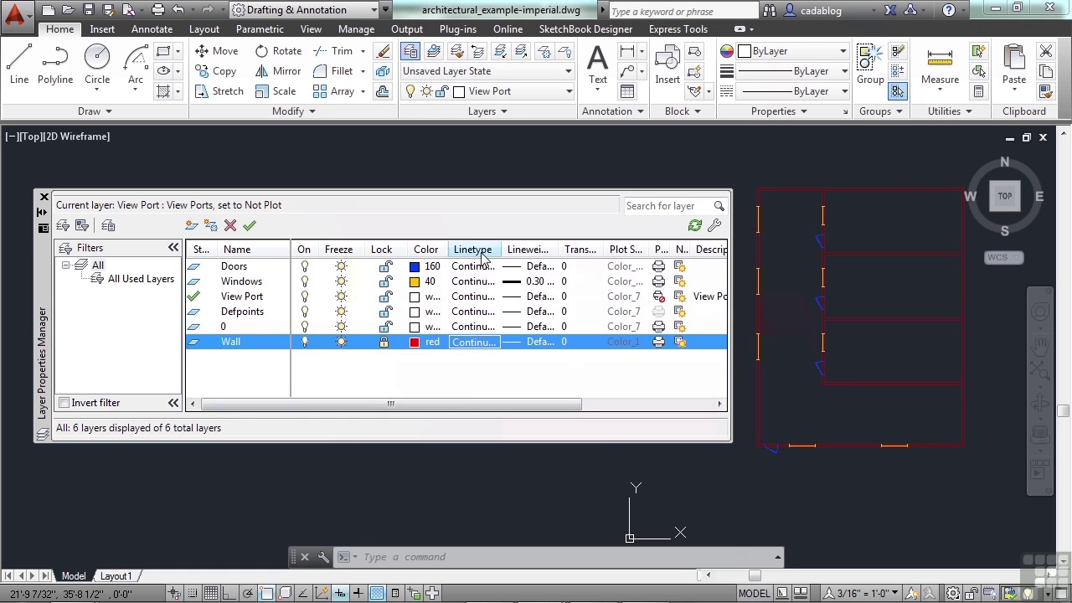
Step: Try the Default, 0.00 mm and 2.11 mm lineweights for the Windows layer, browse the available range, and discard the change
left_click(542, 287)
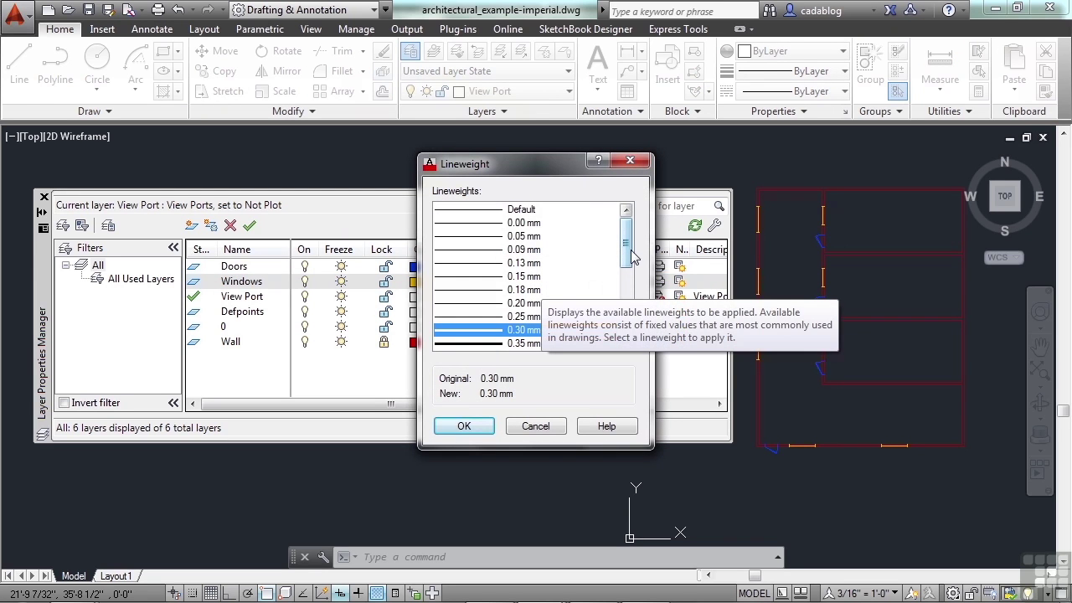
left_click(533, 212)
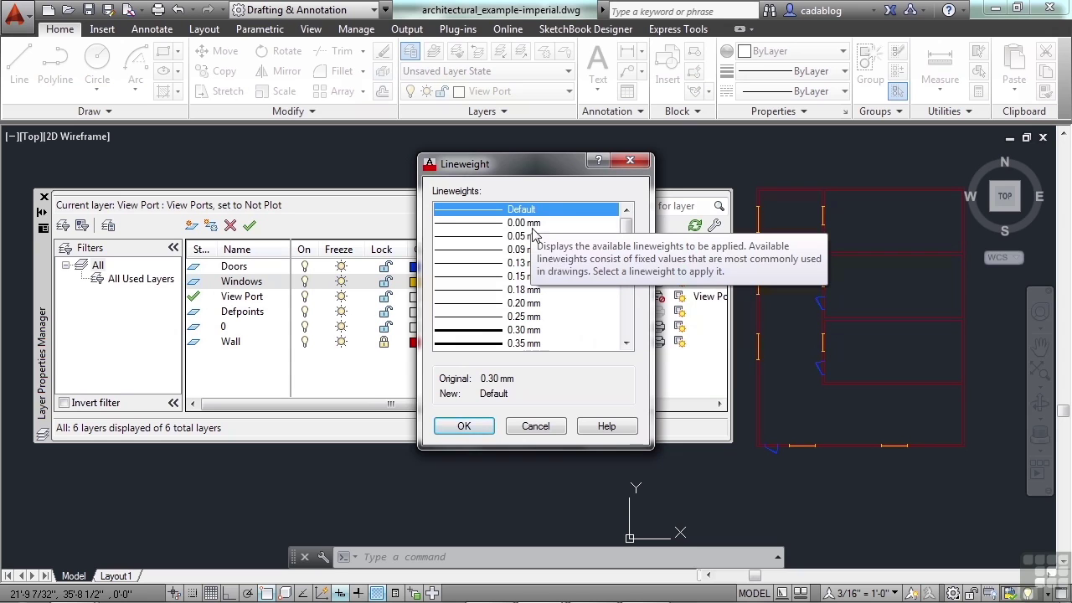
left_click(533, 223)
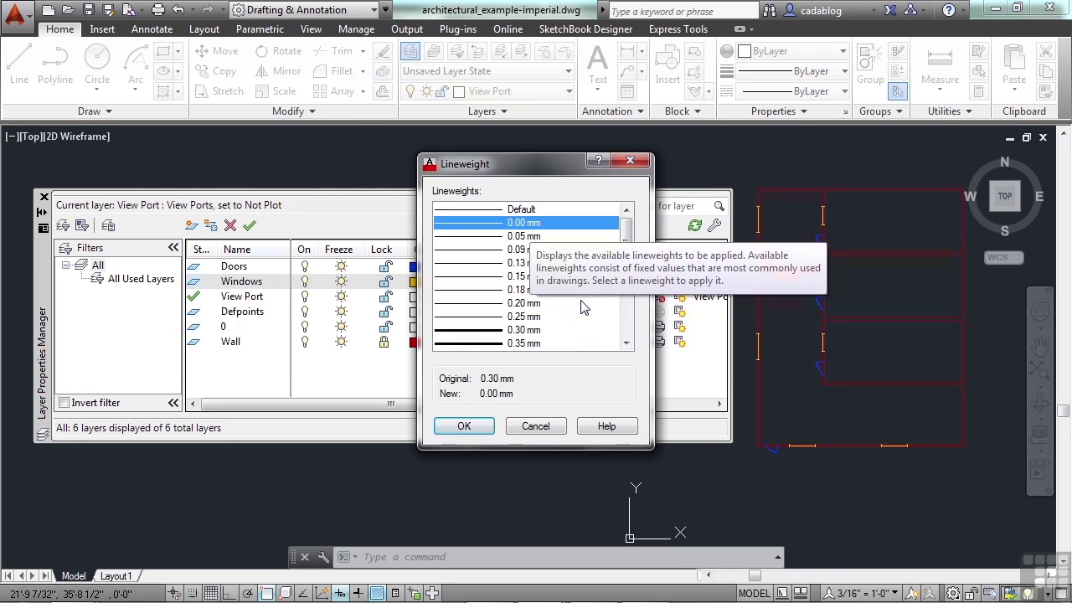
scroll(611, 330, "down", 5)
left_click(548, 344)
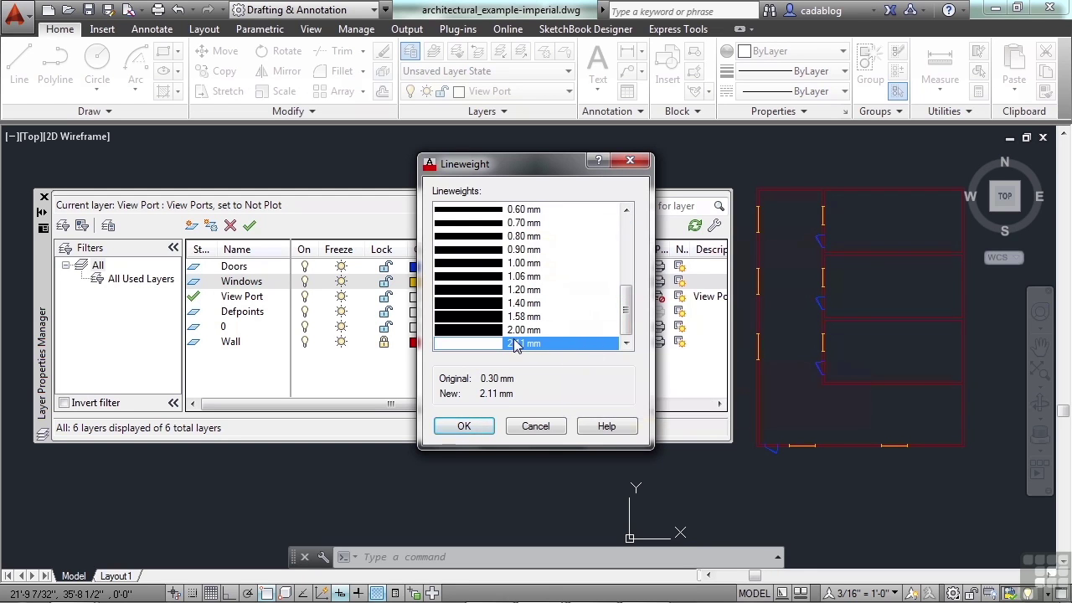
scroll(624, 310, "up", 3)
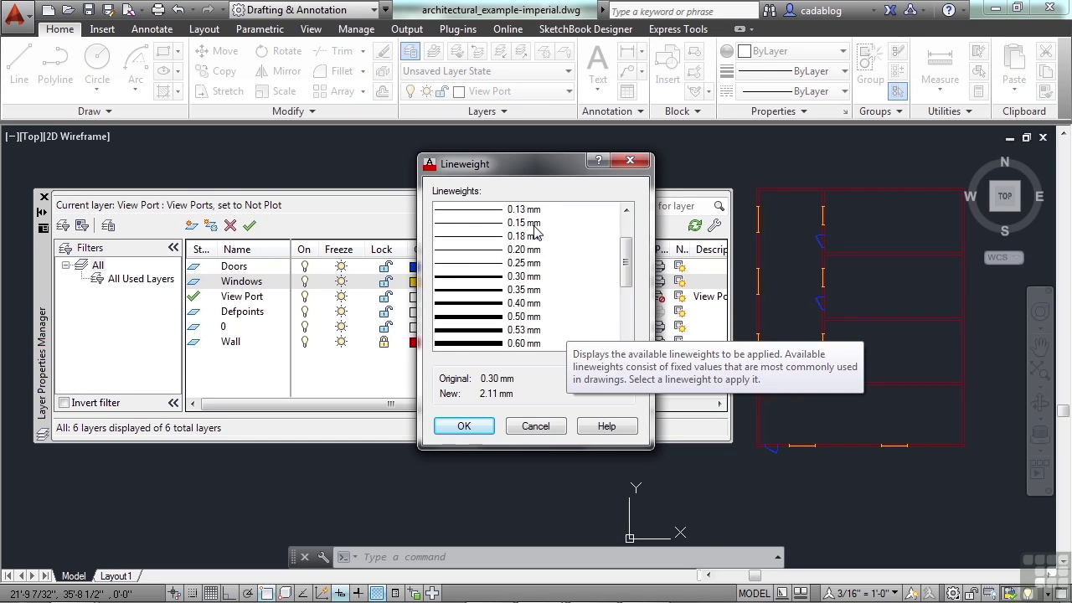
scroll(559, 266, "down", 2)
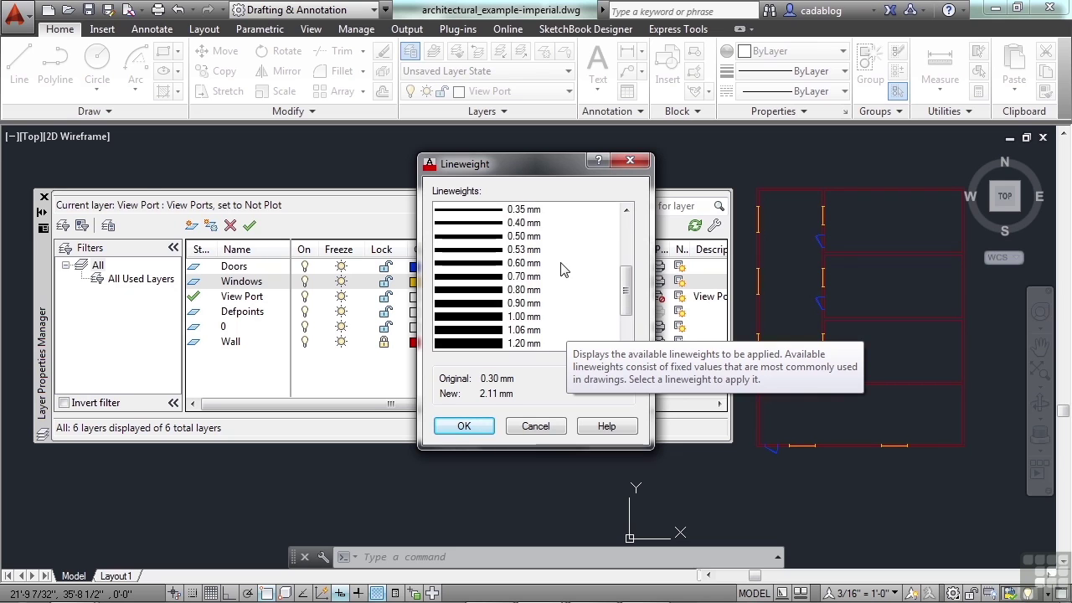
scroll(559, 322, "down", 2)
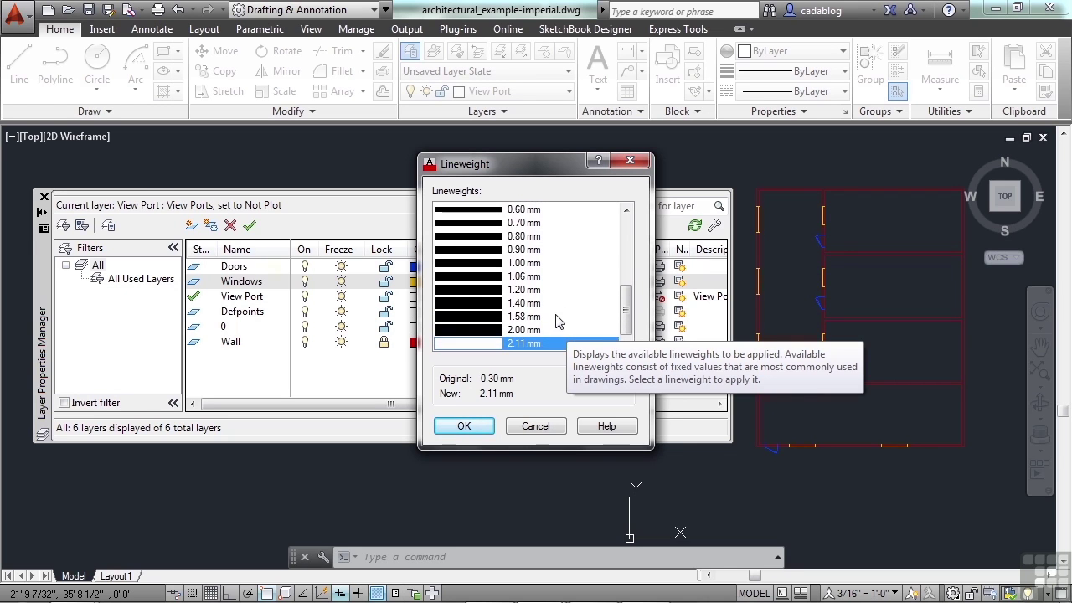
left_click(535, 426)
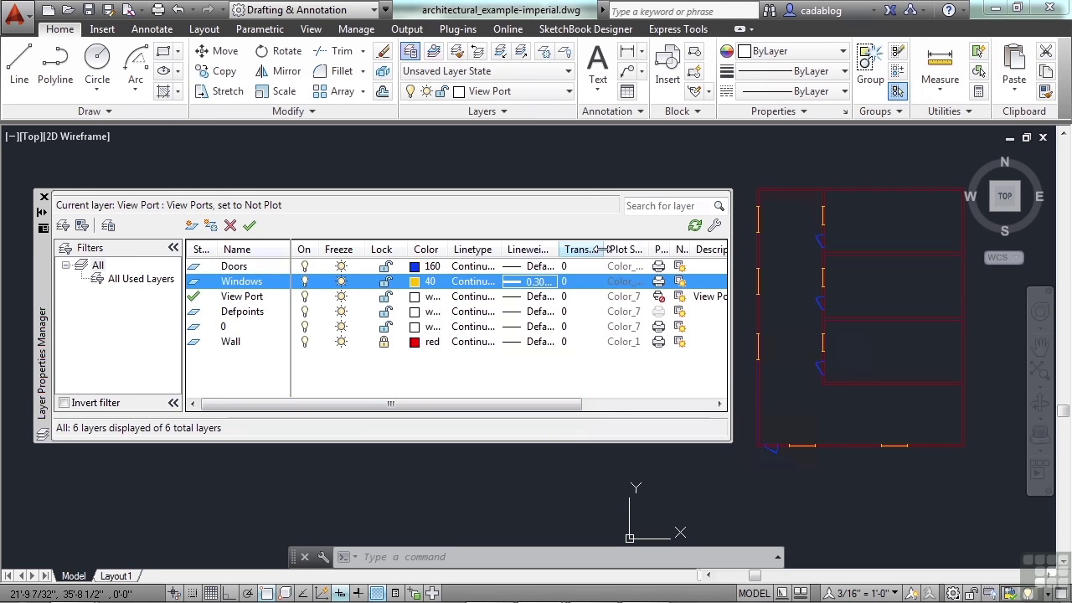
Step: Widen the Transparency column of the layer list and set the Wall layer's transparency to 90
left_click_drag(603, 249, 617, 251)
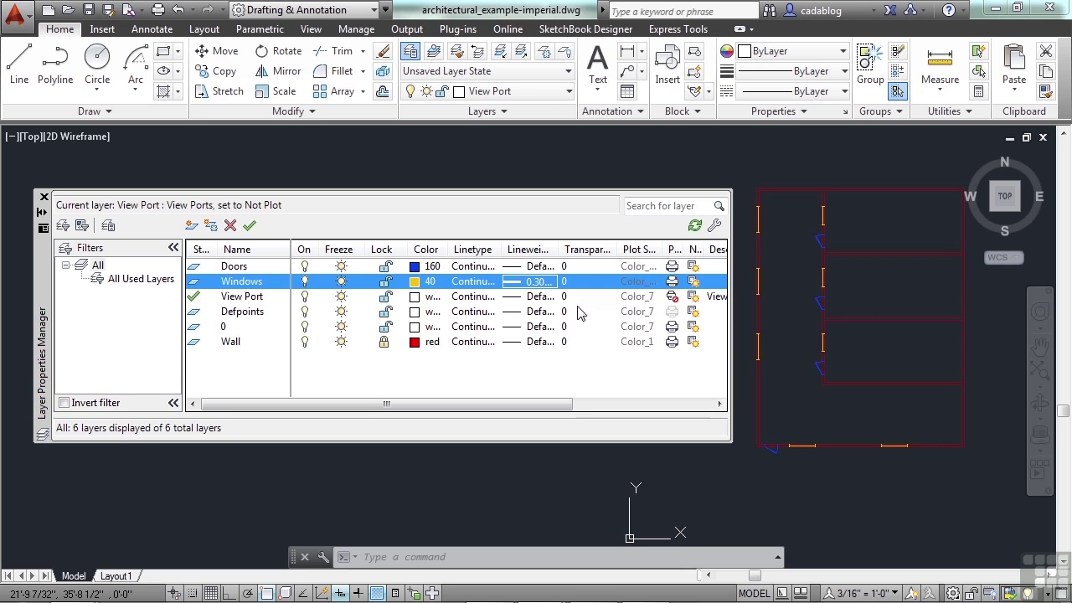
left_click(574, 343)
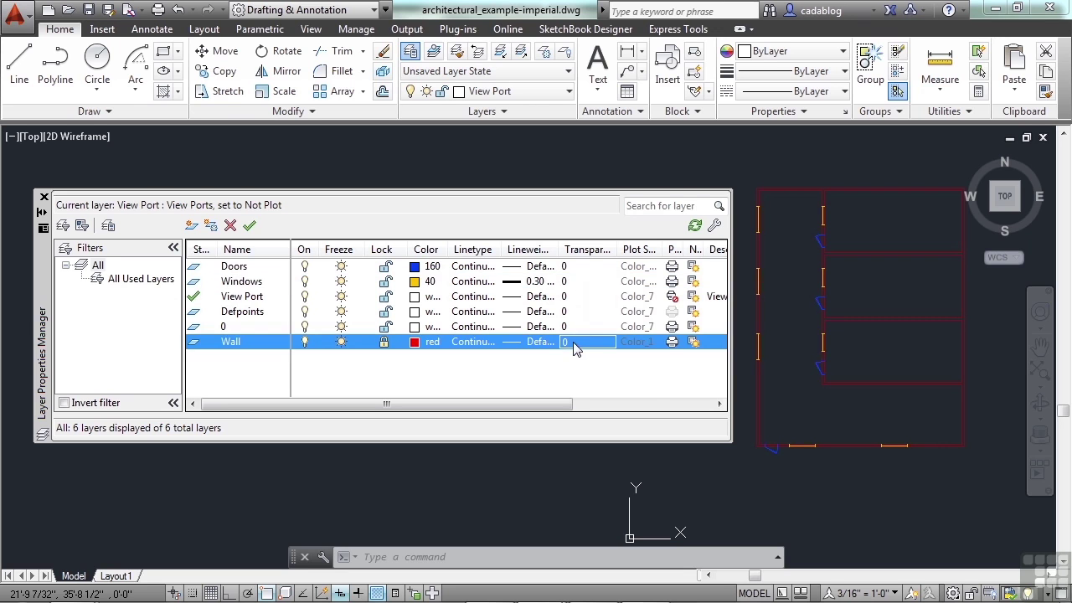
left_click(575, 343)
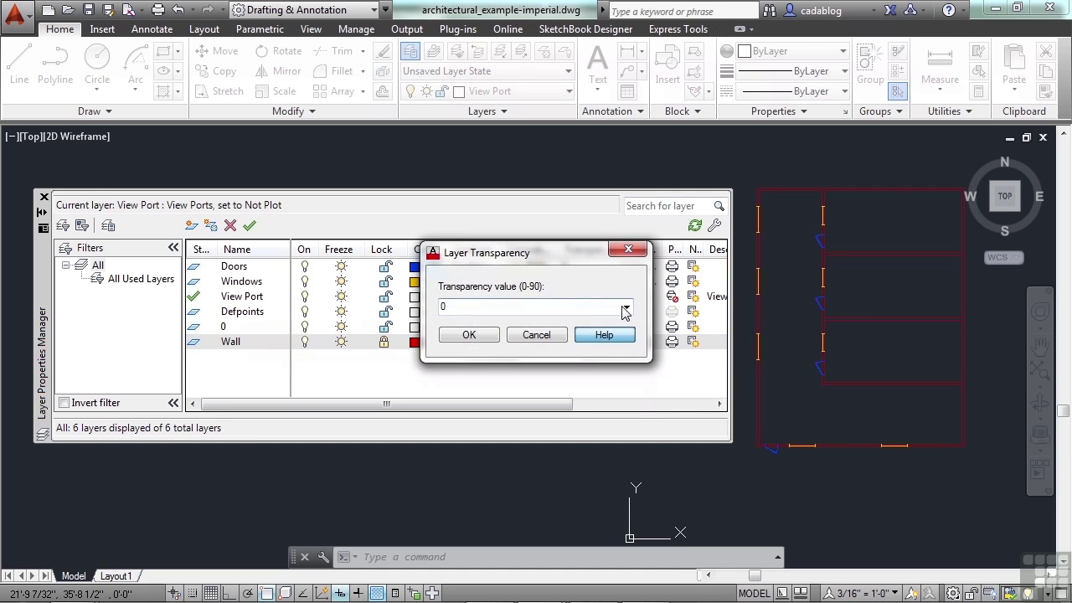
left_click(626, 307)
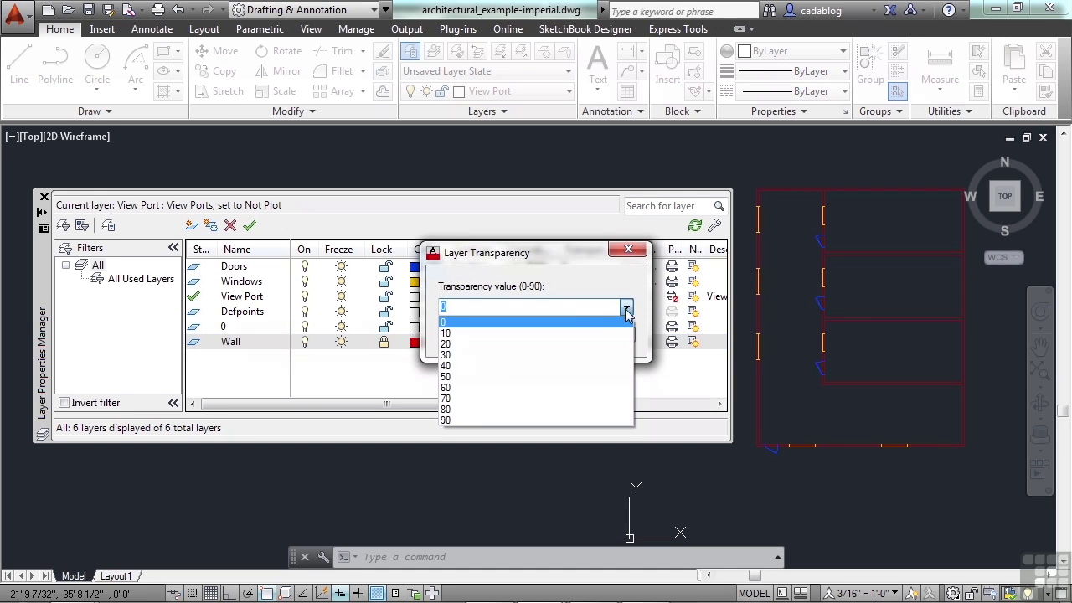
left_click(488, 421)
left_click(478, 340)
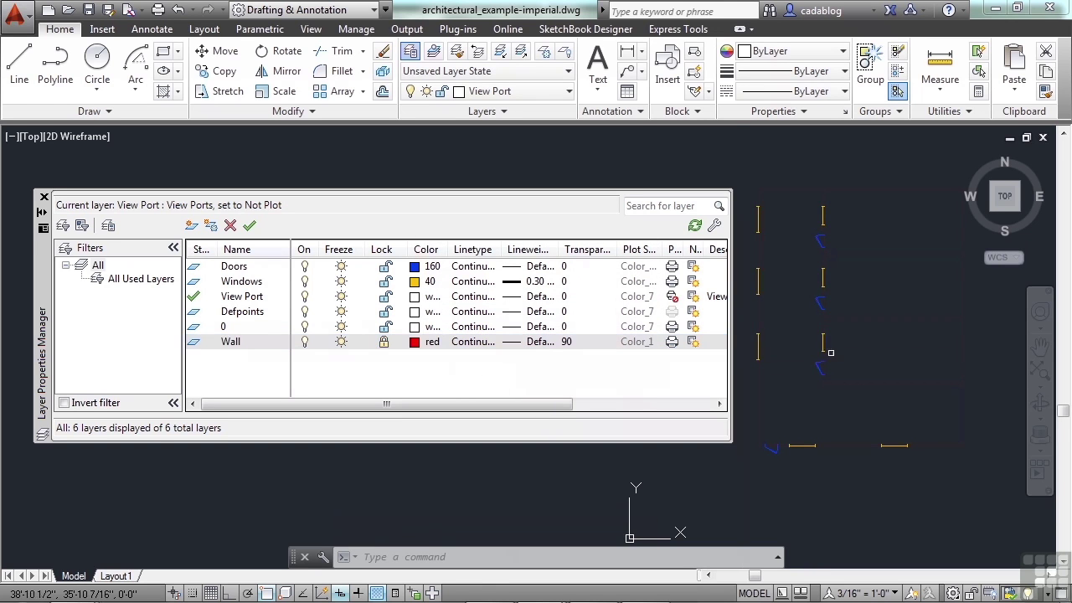
Step: Inspect the walls in the drawing up close and set the Wall layer's transparency to 50
scroll(930, 389, "up", 3)
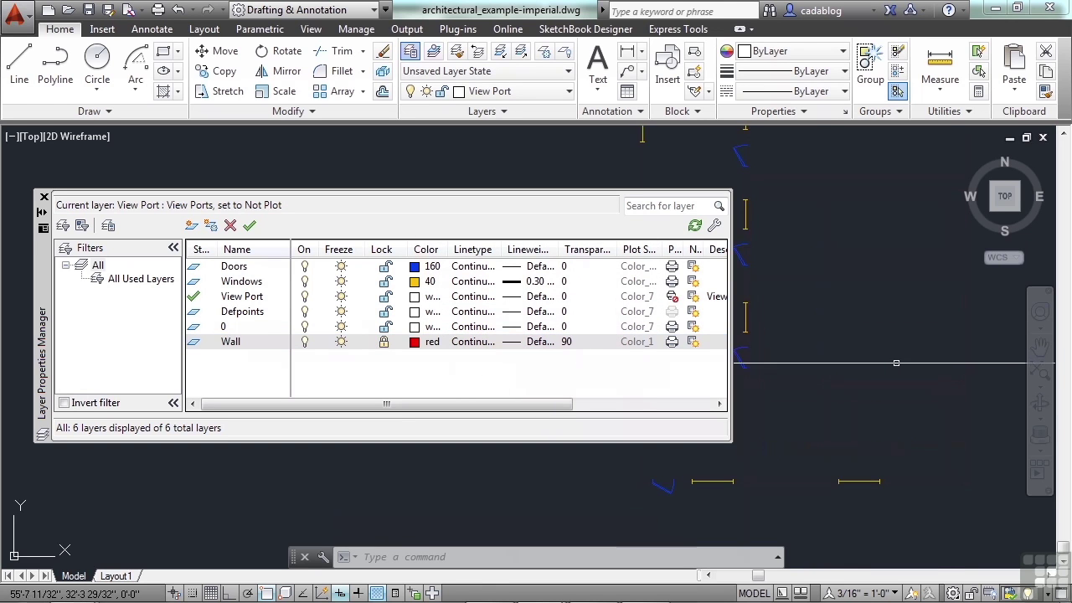
scroll(792, 337, "up", 3)
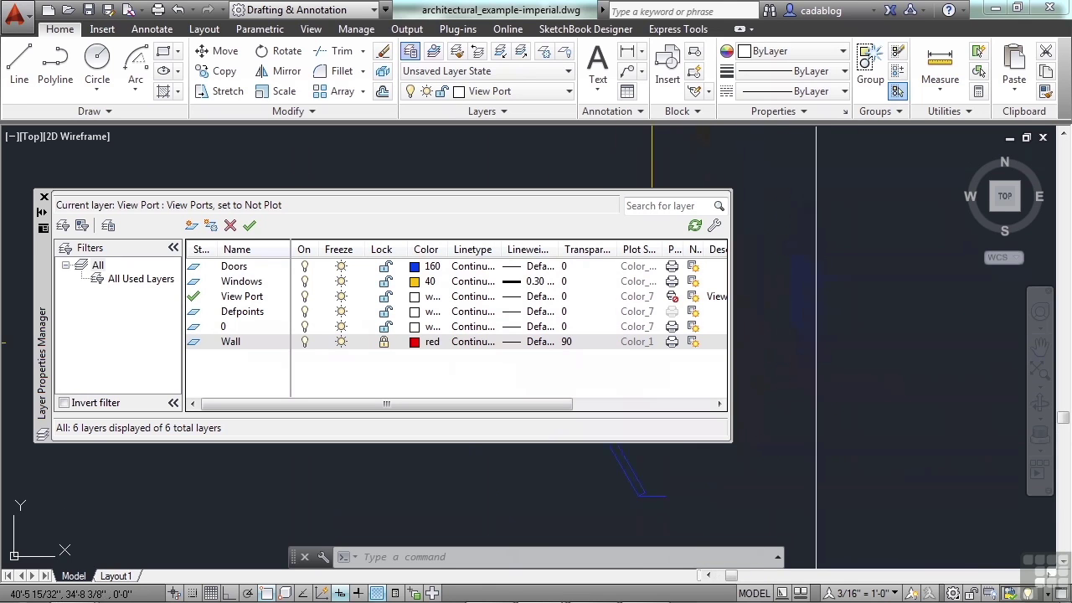
scroll(854, 268, "down", 5)
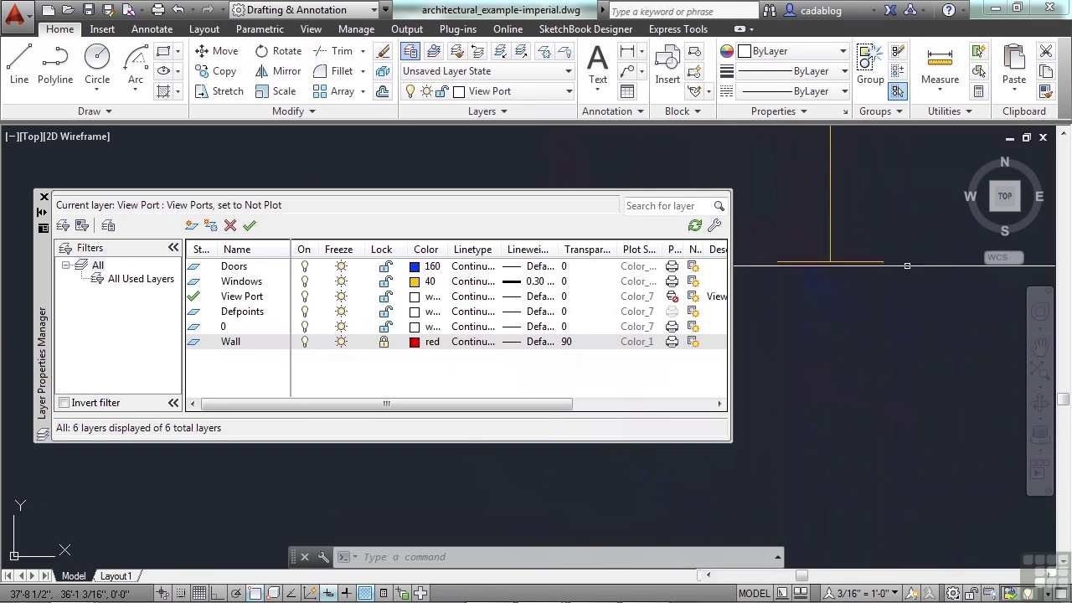
scroll(921, 291, "up", 3)
scroll(902, 290, "up", 2)
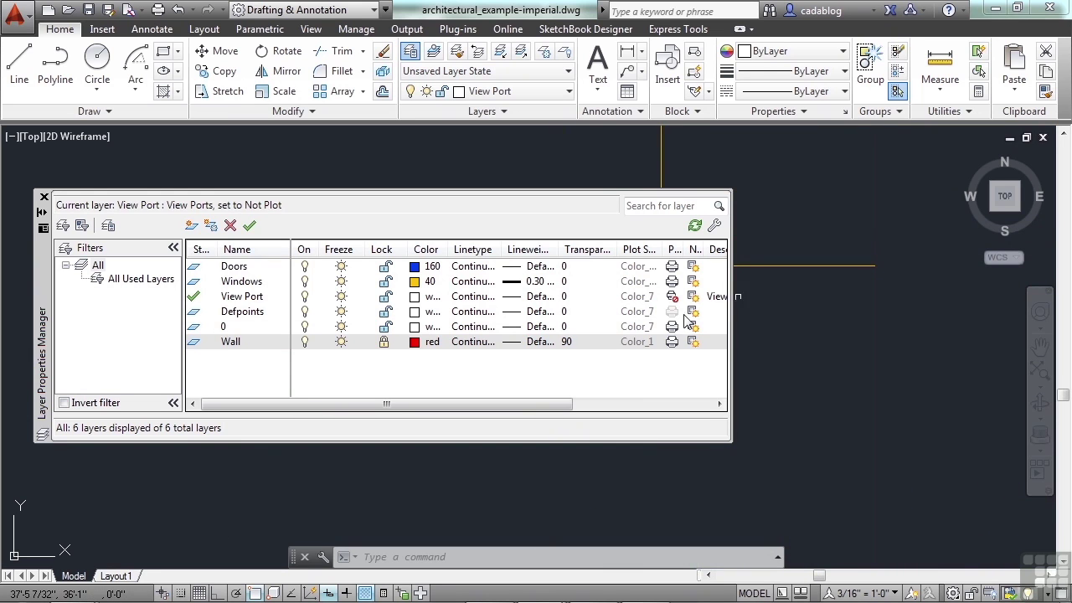
left_click(565, 343)
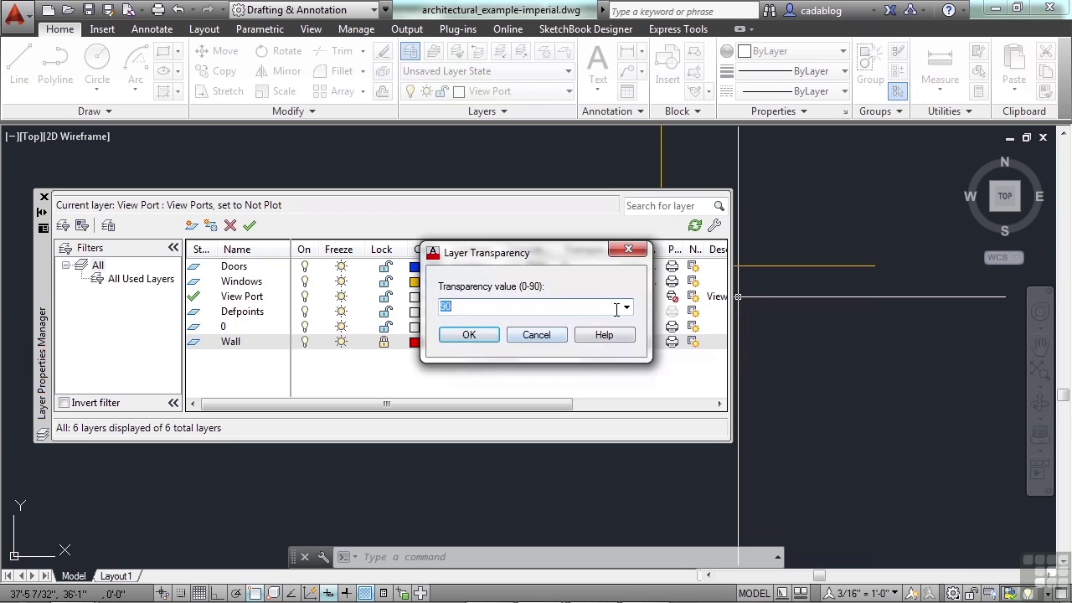
left_click(626, 308)
left_click(550, 377)
left_click(490, 337)
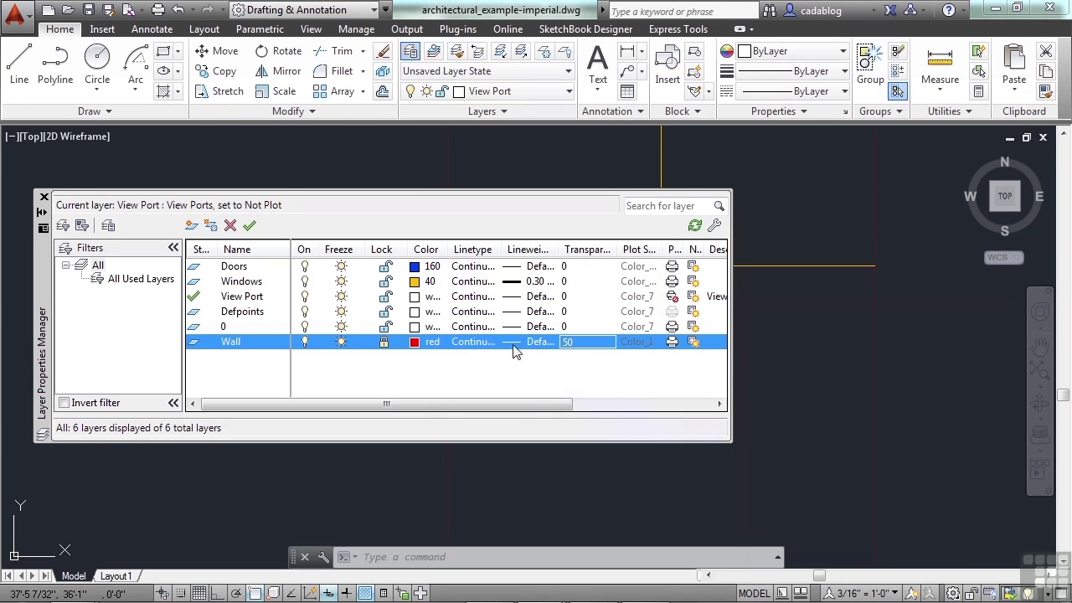
Step: Set the Wall layer's transparency to 0
left_click(567, 344)
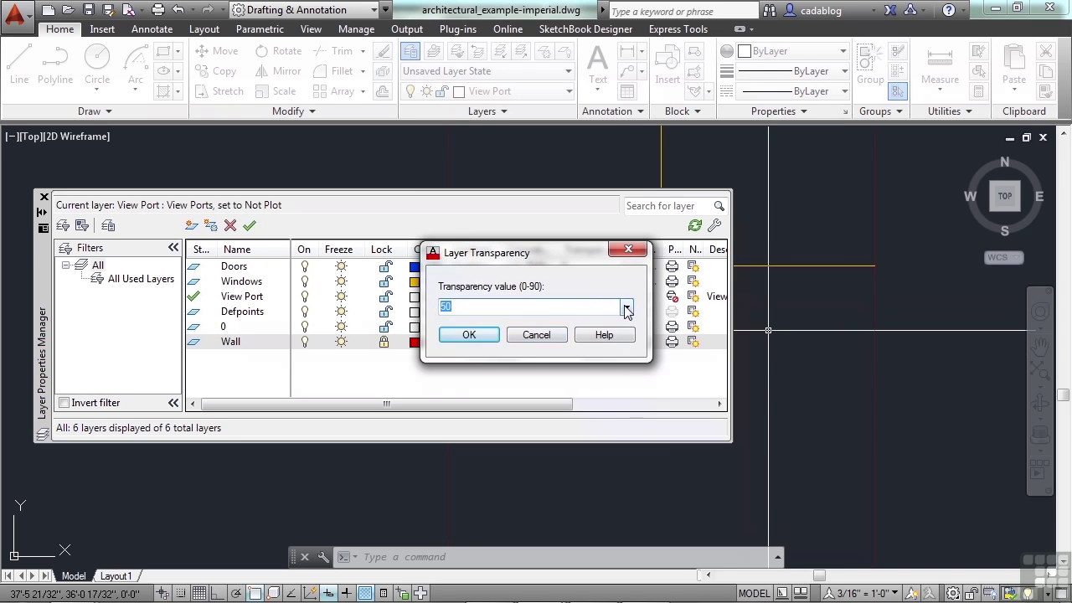
left_click(627, 308)
left_click(577, 322)
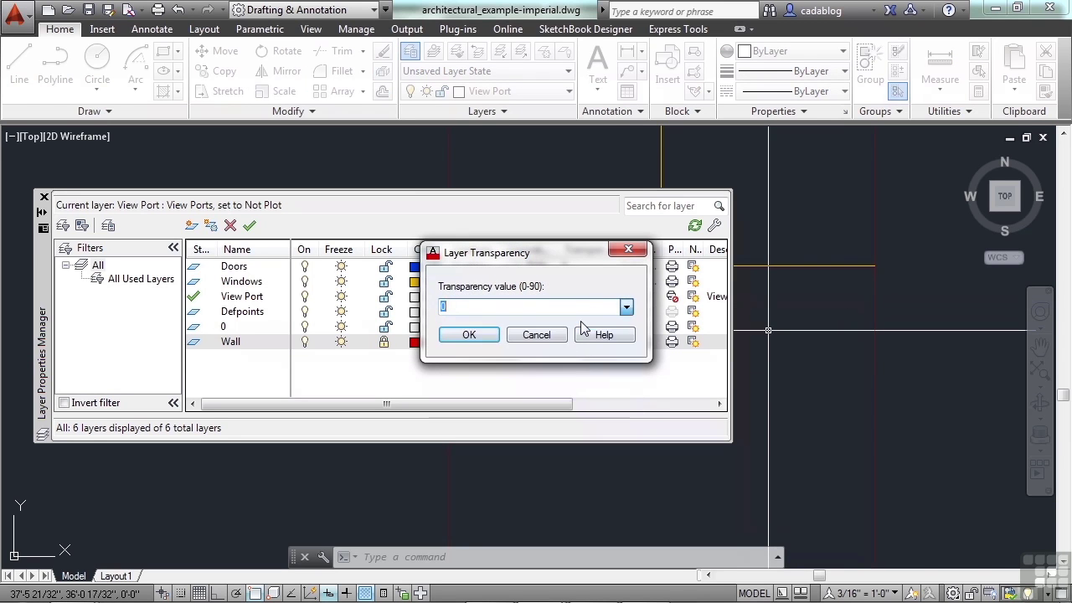
left_click(491, 335)
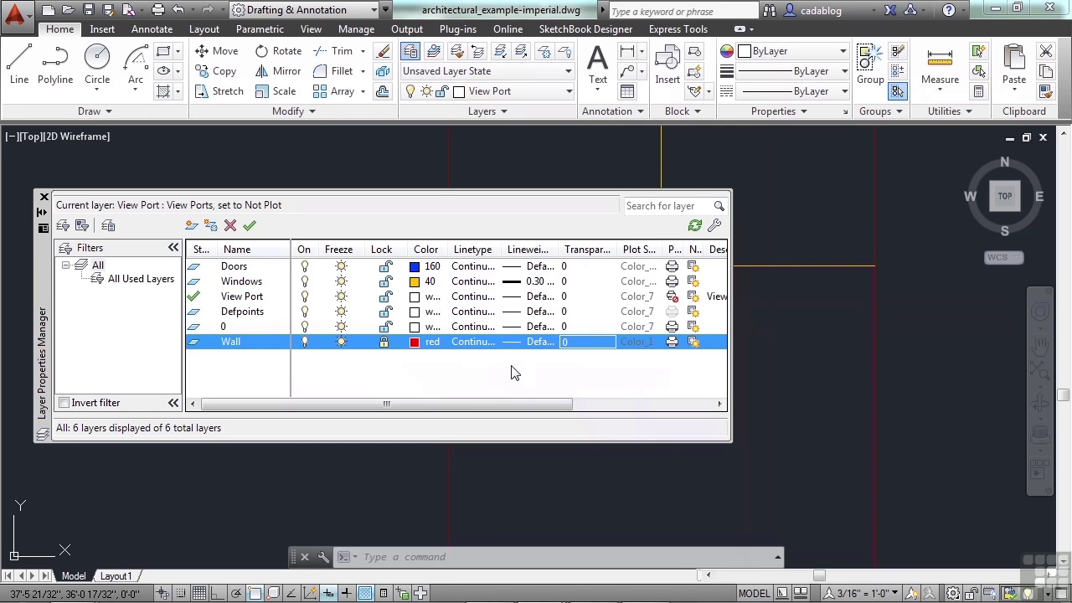
Step: Widen the Plot column in the layer list enough to show its full heading
scroll(779, 360, "down", 4)
left_click(787, 340)
left_click(787, 341)
scroll(796, 345, "up", 4)
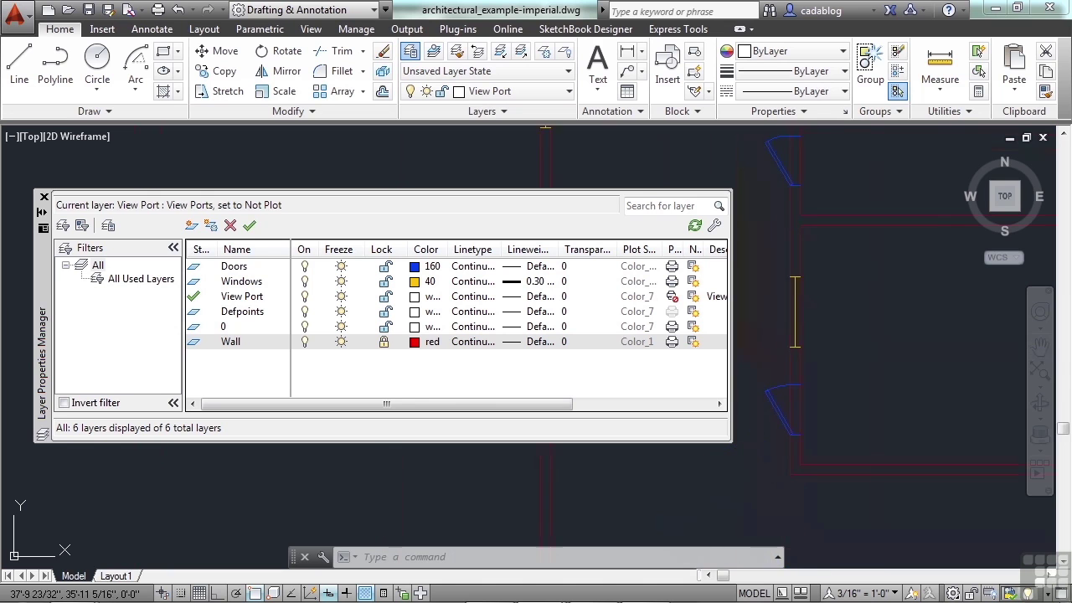
scroll(806, 350, "down", 4)
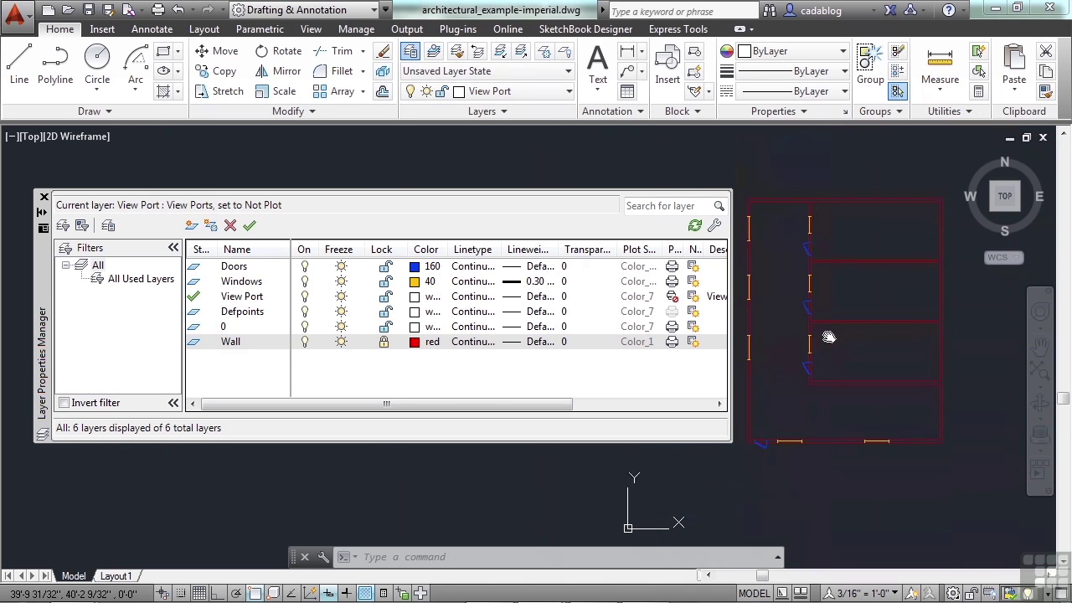
mouse_move(828, 348)
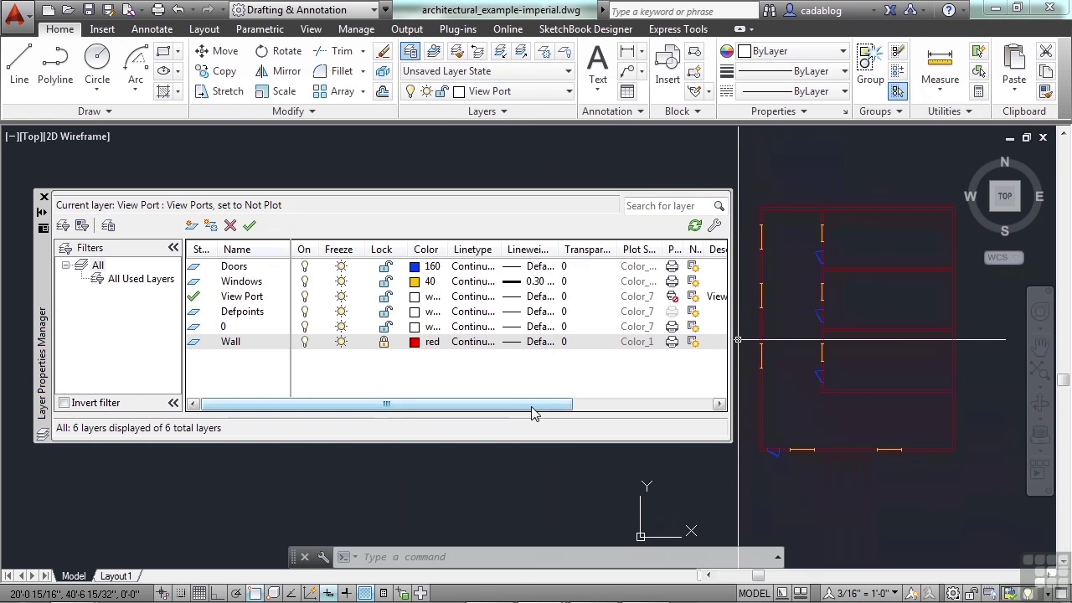
left_click_drag(536, 405, 652, 408)
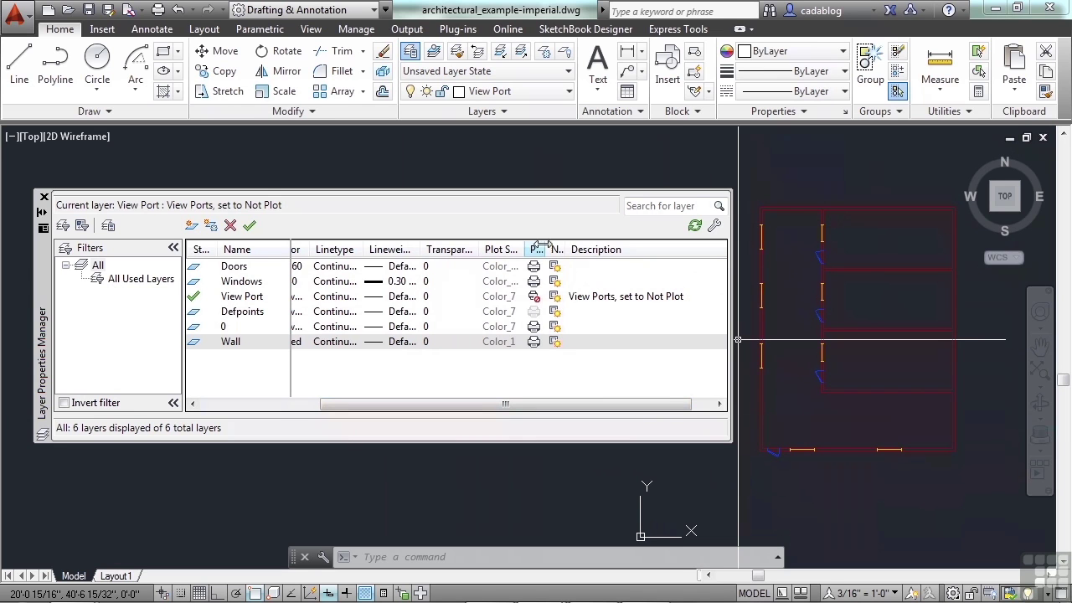
left_click_drag(555, 249, 582, 249)
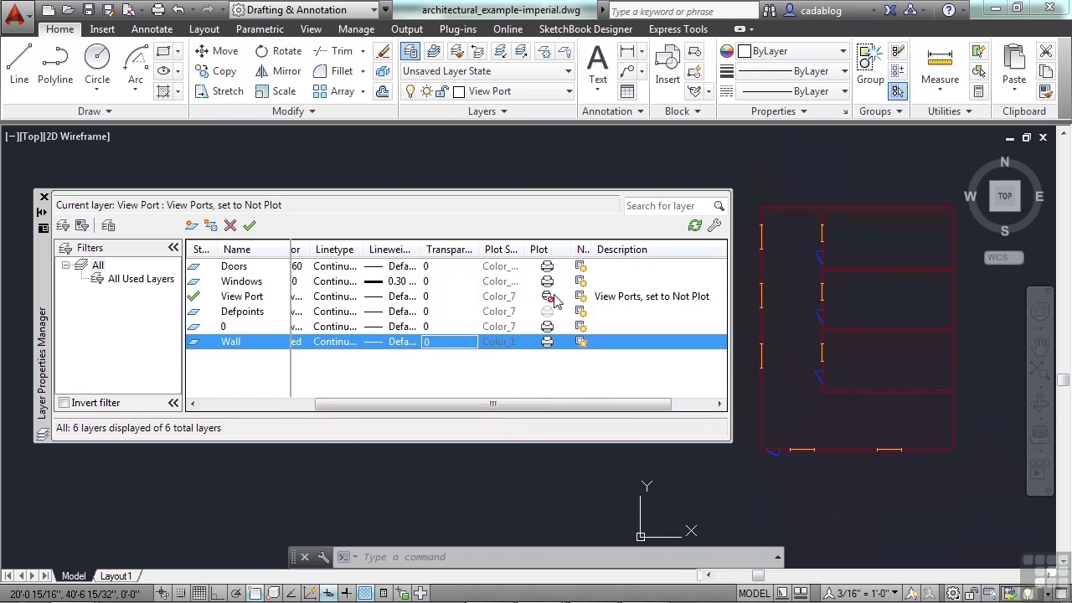
Step: Select the View Port layer and widen the New VP Freeze column in the layer list enough to show its full heading
left_click(551, 298)
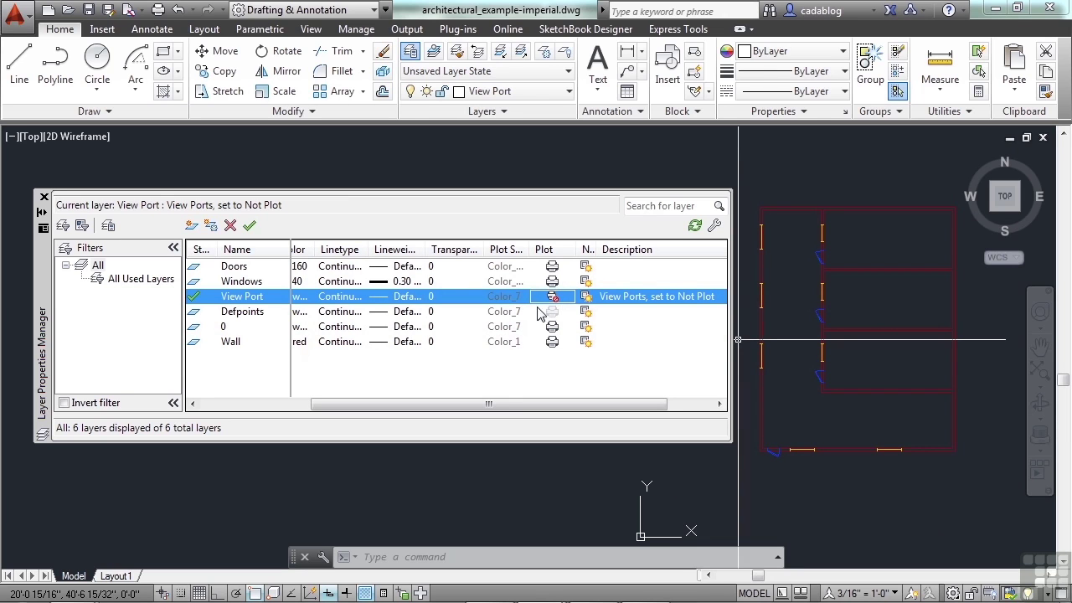
left_click_drag(569, 404, 433, 407)
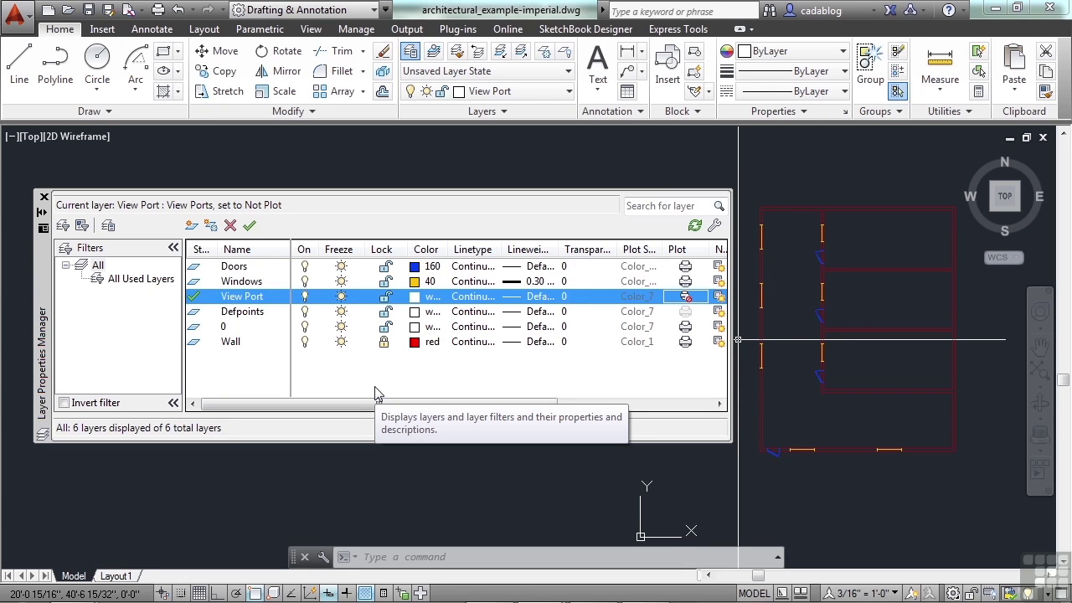
scroll(338, 409, "right", 2)
left_click_drag(338, 412, 468, 412)
left_click_drag(546, 249, 616, 249)
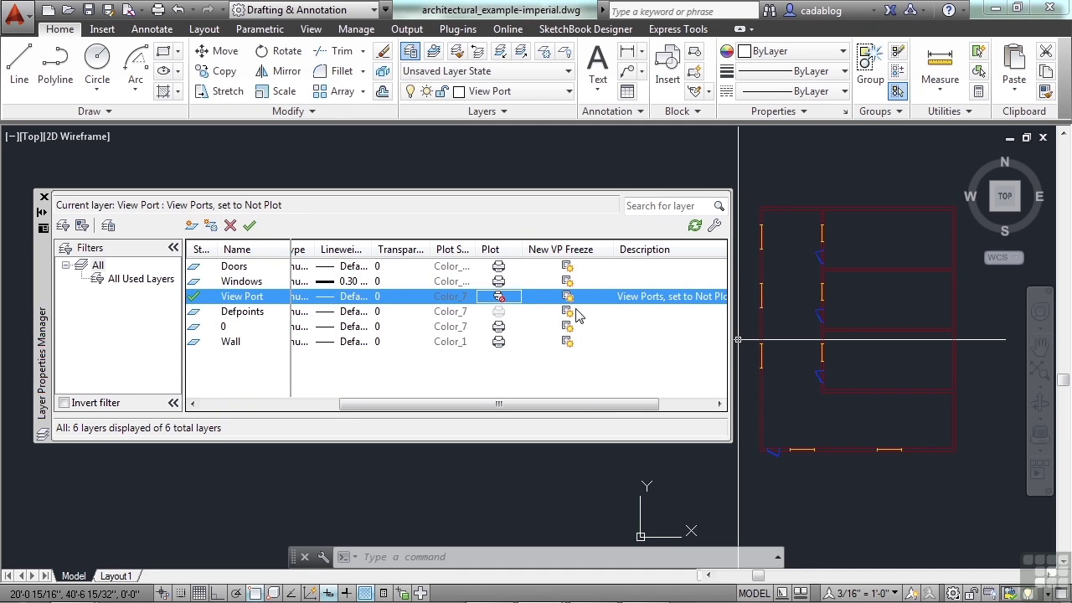
Step: Give the Wall layer the description "Contains all building walls"
left_click_drag(578, 404, 444, 417)
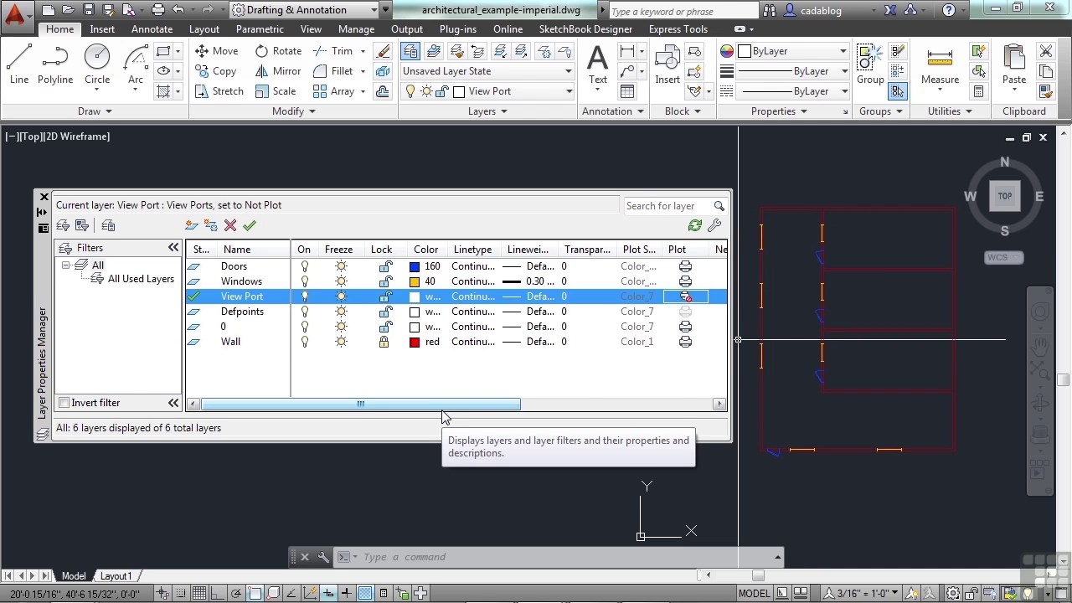
scroll(460, 411, "right", 5)
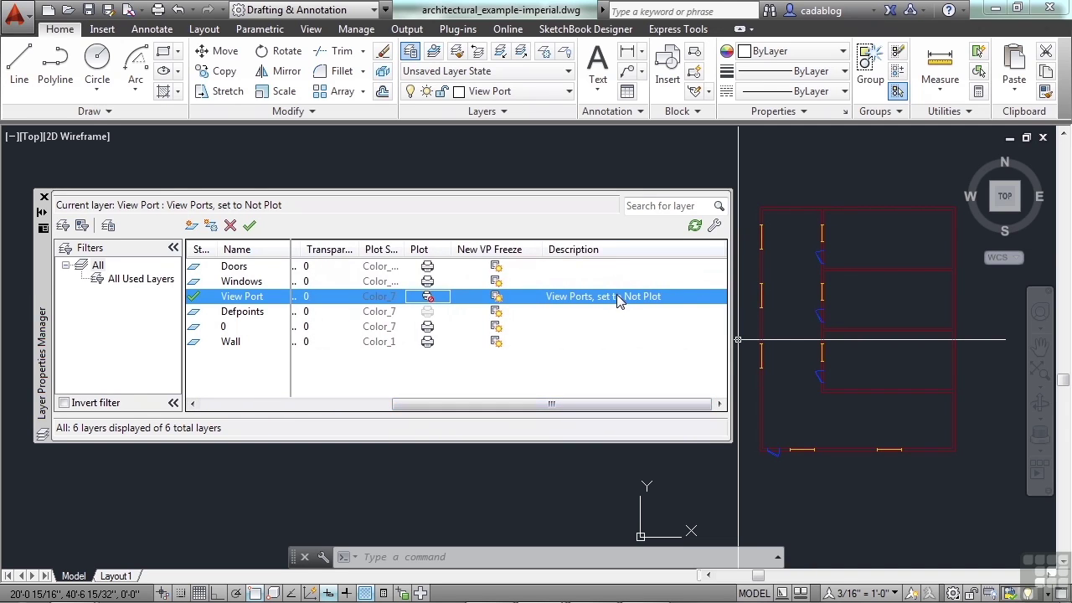
left_click(610, 346)
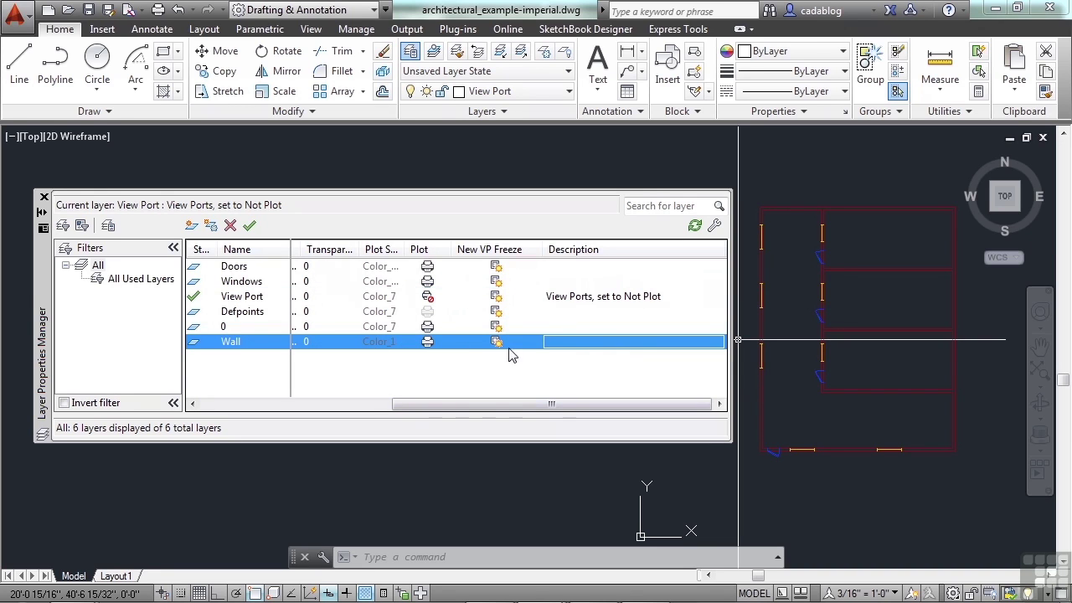
left_click(571, 341)
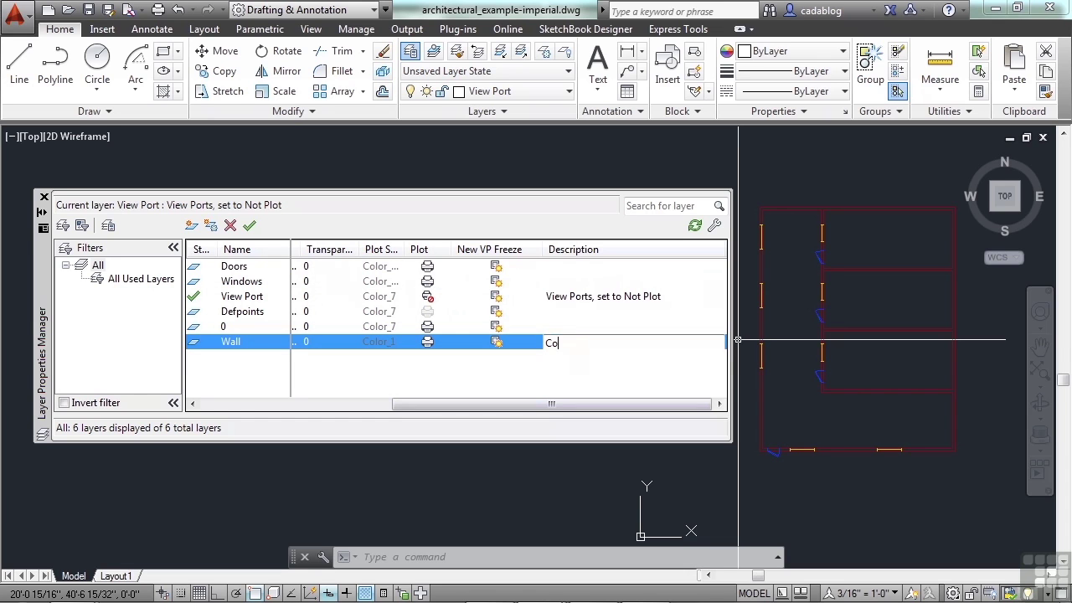
type("ns all building walls")
key("Return")
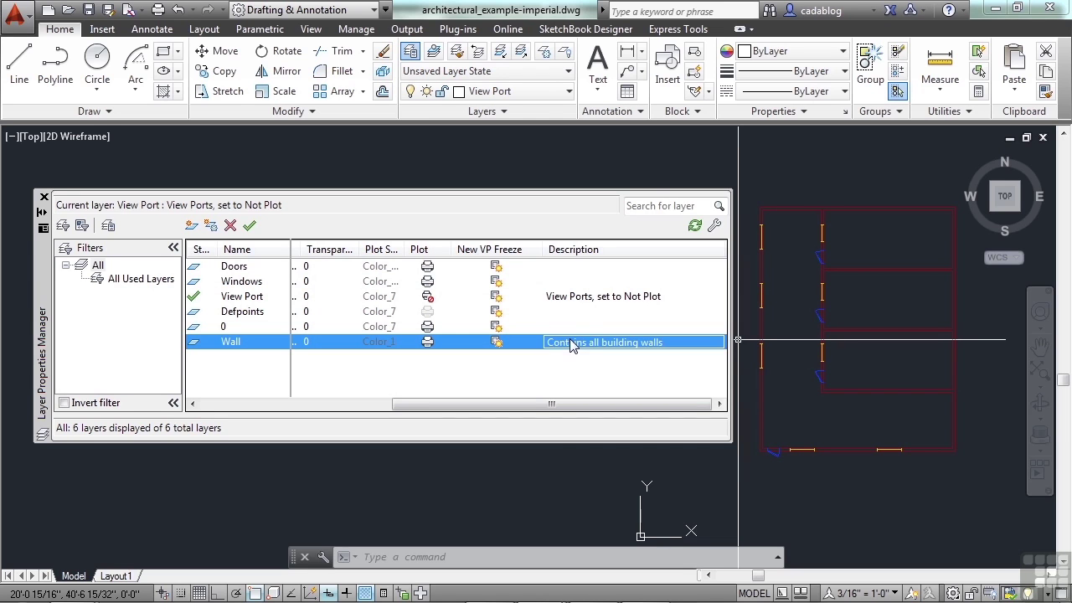
left_click_drag(568, 412, 383, 407)
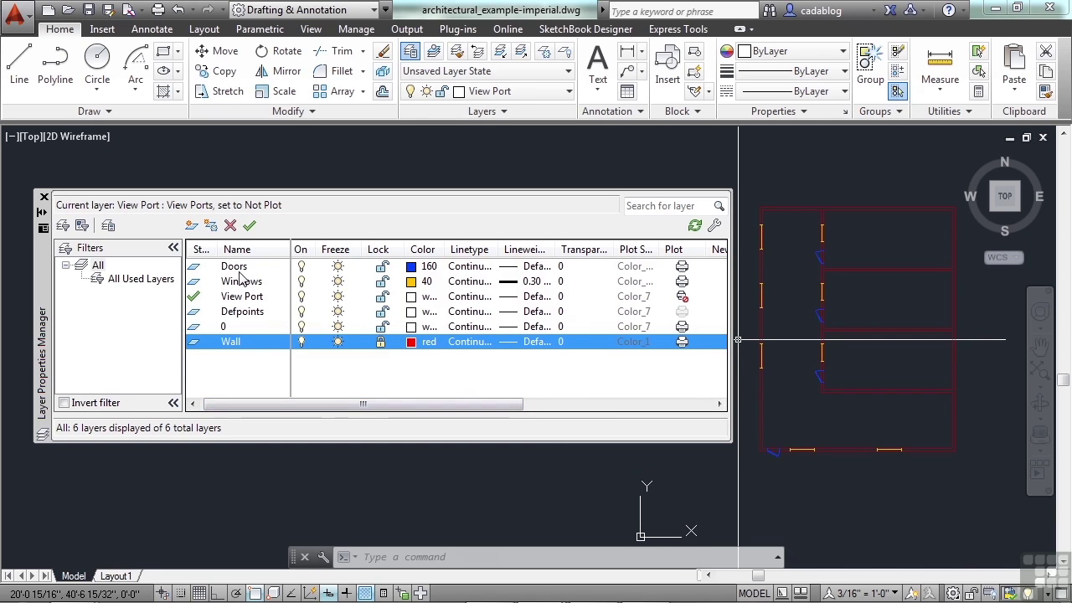
left_click_drag(282, 409, 423, 427)
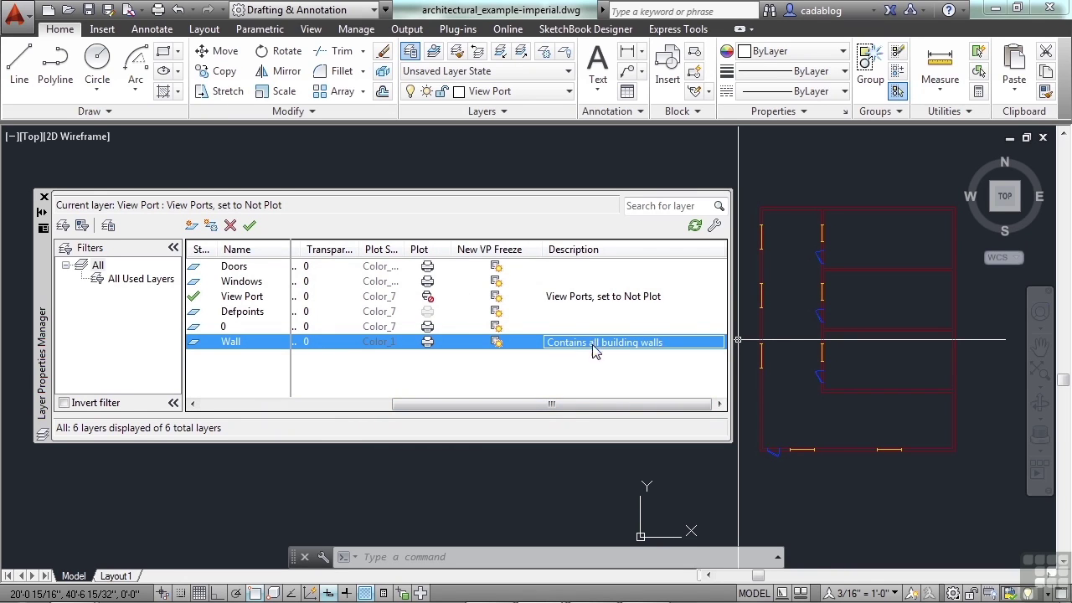
left_click_drag(569, 406, 377, 408)
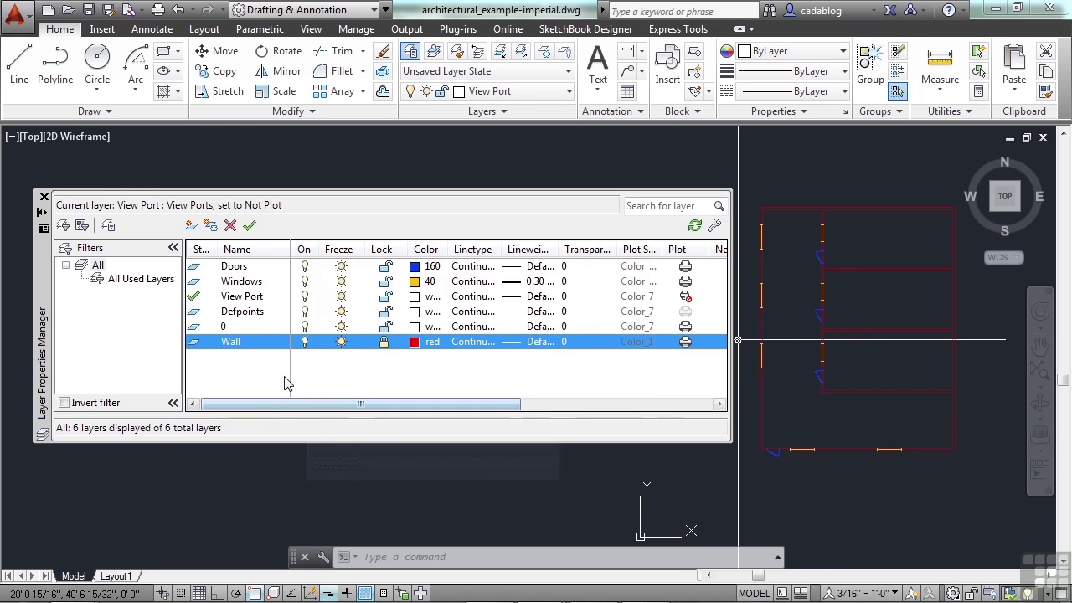